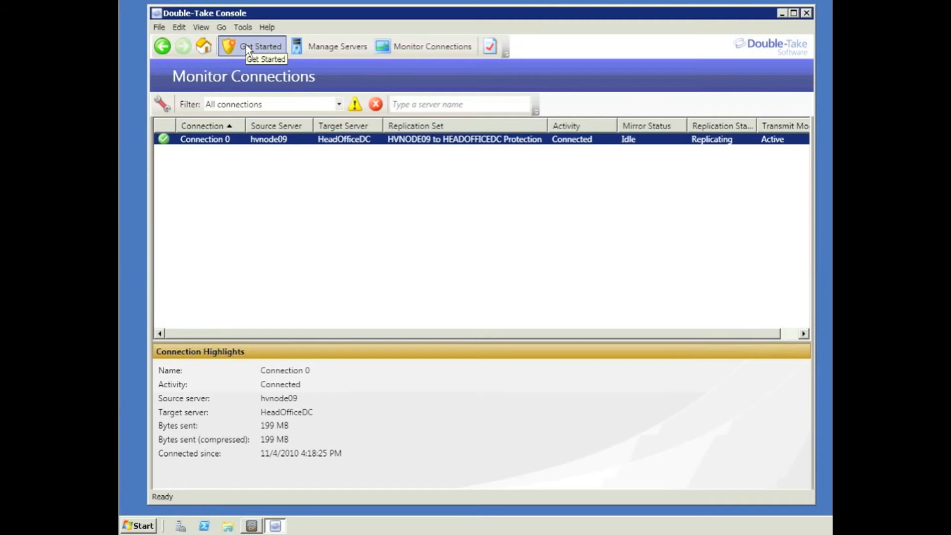
Step: Choose Double-Take Backup from the Get Started product list in Double-Take Console
left_click(247, 46)
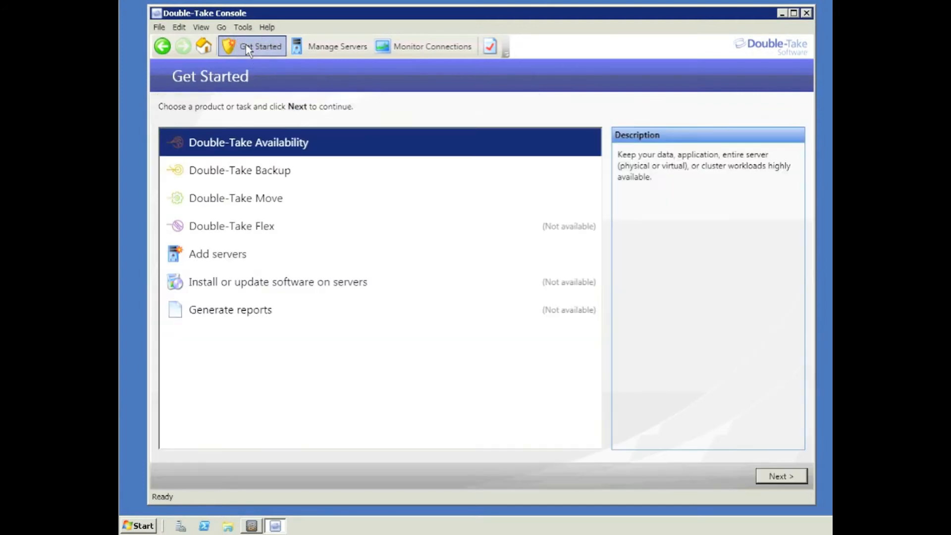
left_click(250, 170)
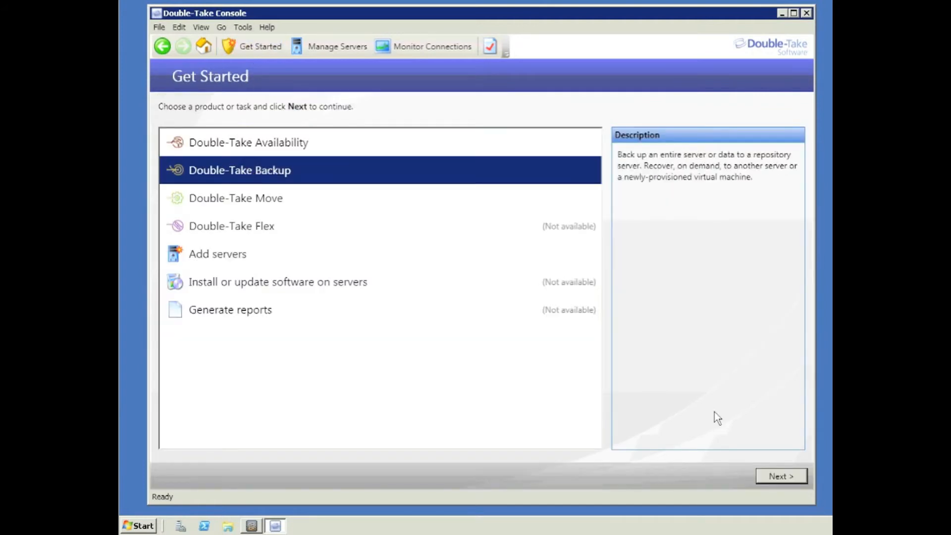
left_click(785, 477)
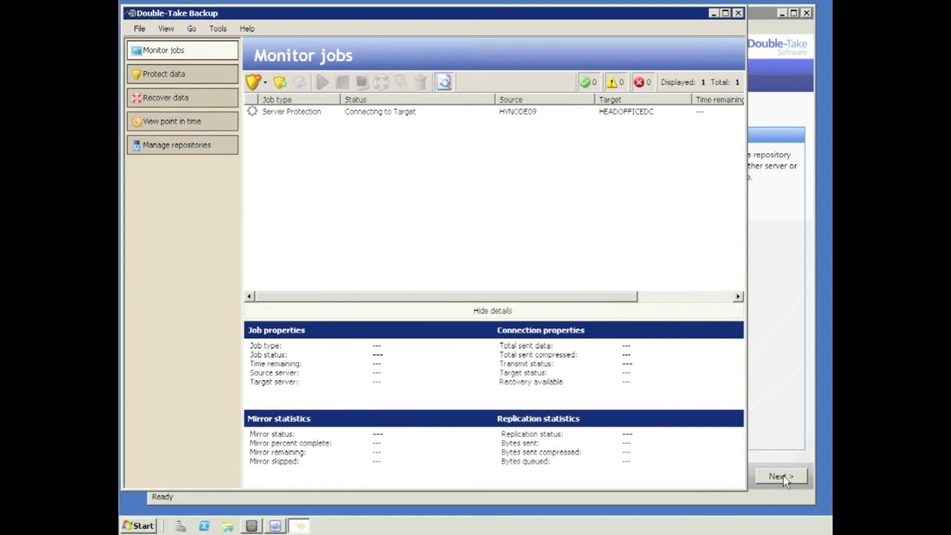
Step: Start a new protect-data job using canberraserver as the source server
left_click(161, 76)
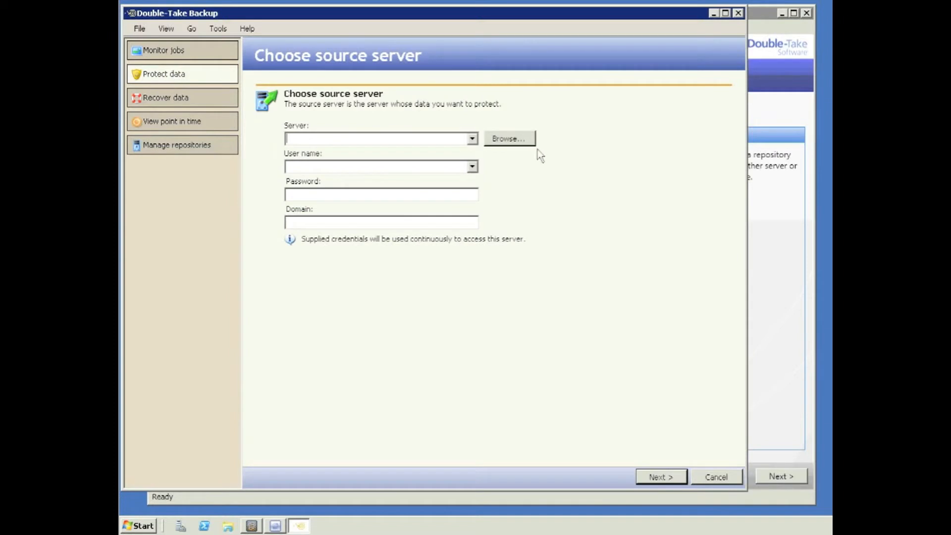
left_click(472, 139)
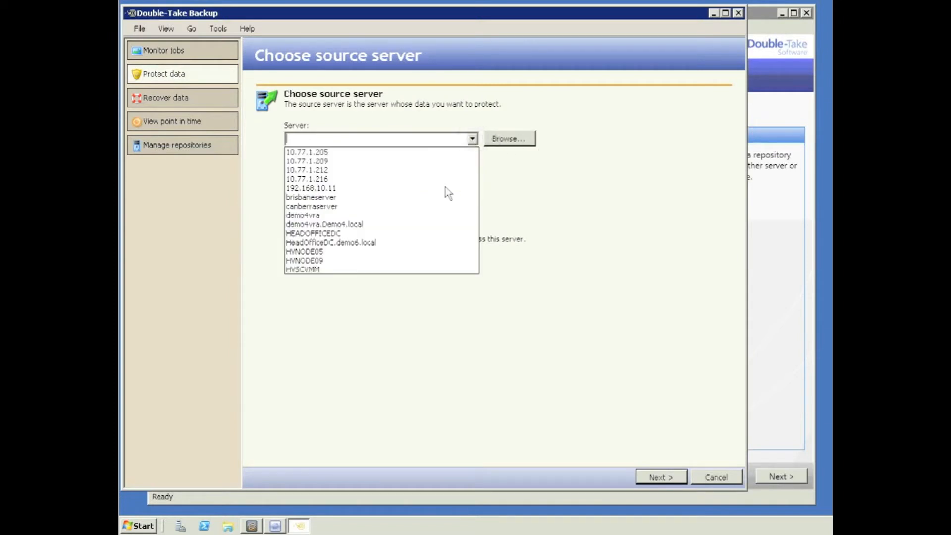
left_click(444, 207)
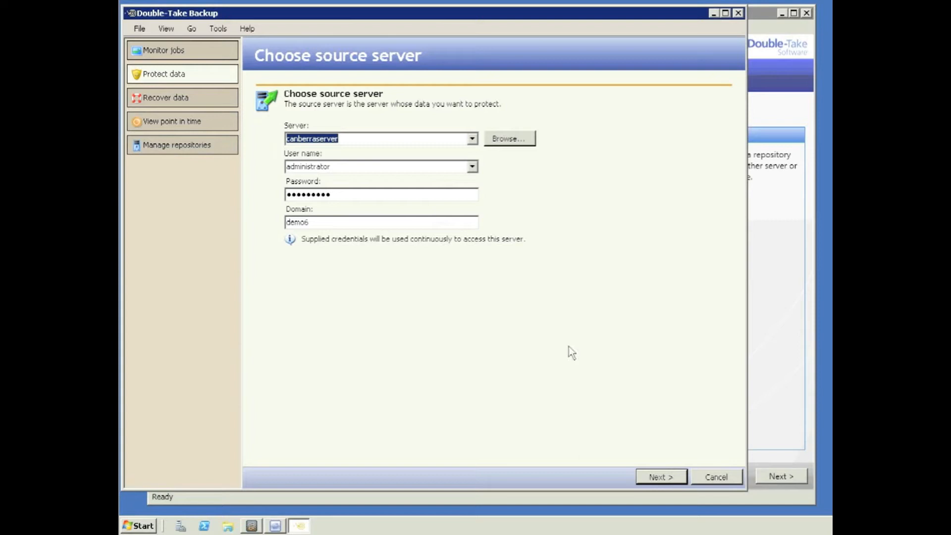
left_click(666, 478)
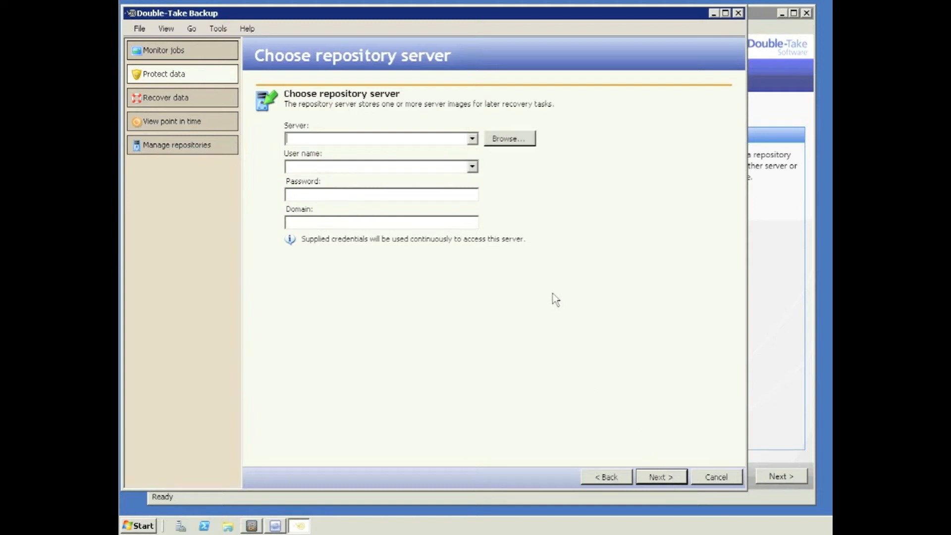
Step: Use HEADOFFICEDC as the repository server, with domain demo6 and the administrator password re-entered
left_click(472, 139)
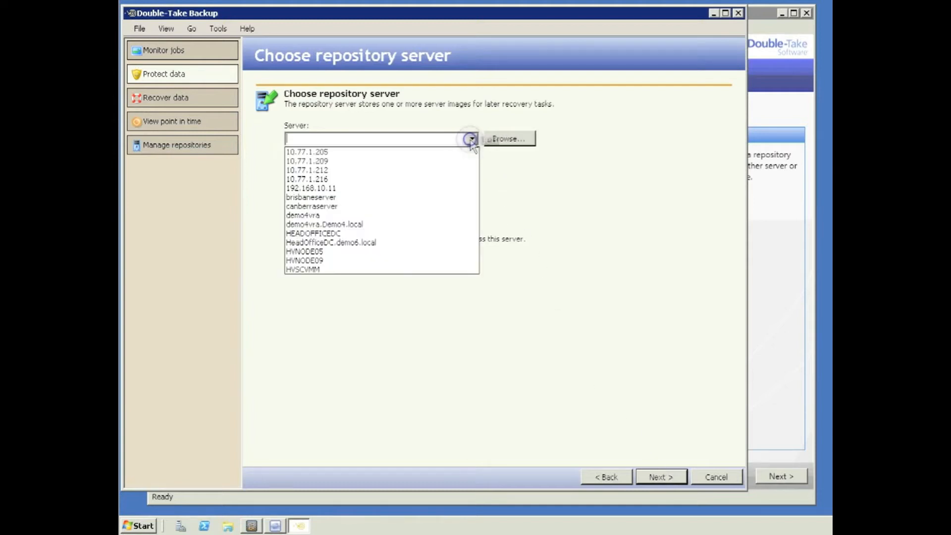
left_click(381, 232)
left_click(368, 226)
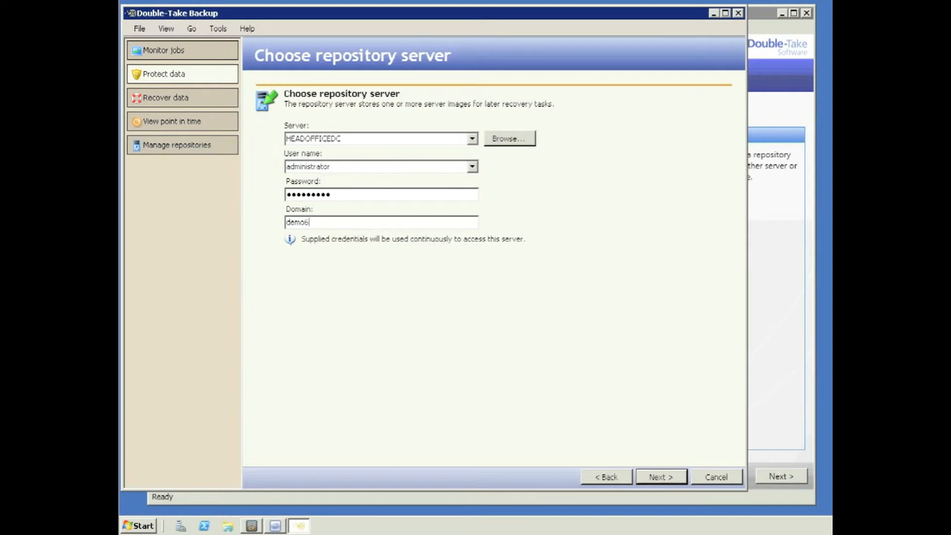
left_click_drag(348, 195, 260, 194)
type("P")
left_click(658, 478)
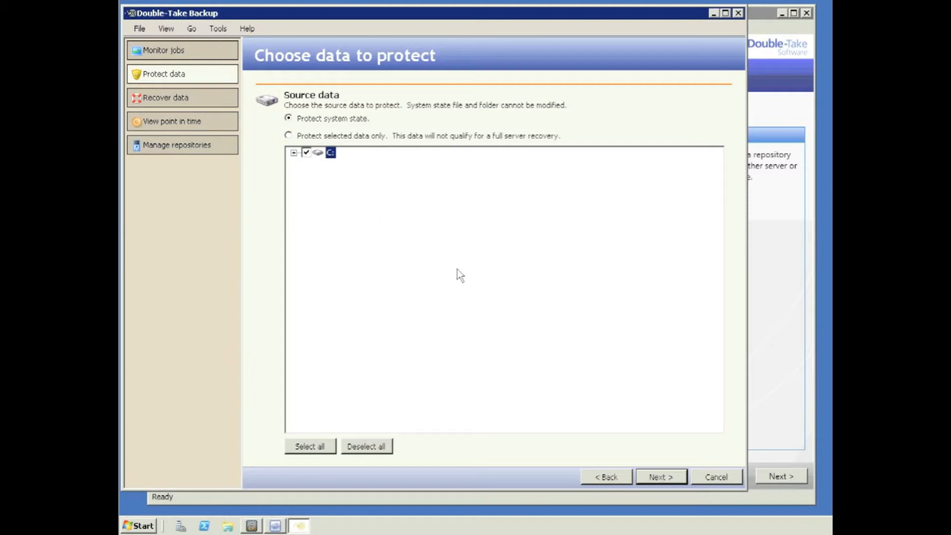
Step: Expand drive C: and exclude the Temp and setup folders from protection
left_click(294, 153)
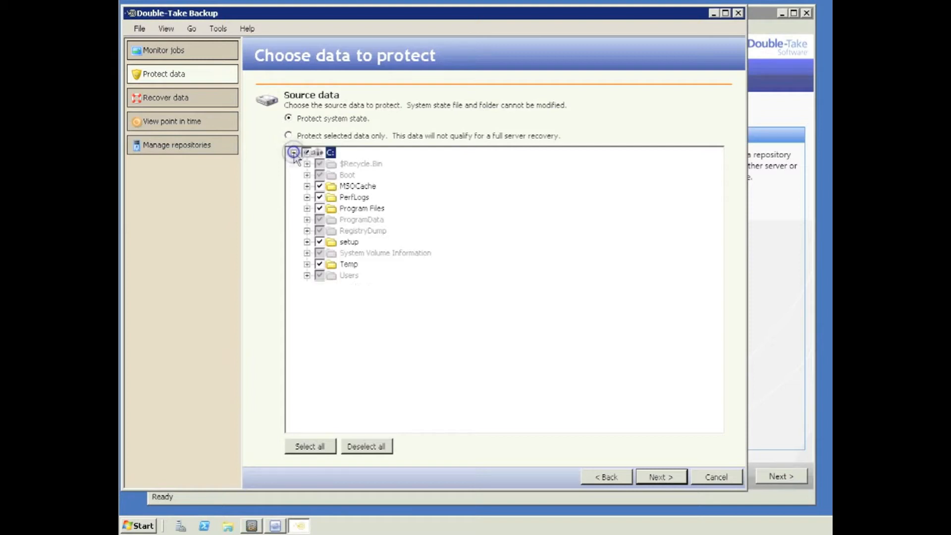
left_click(320, 264)
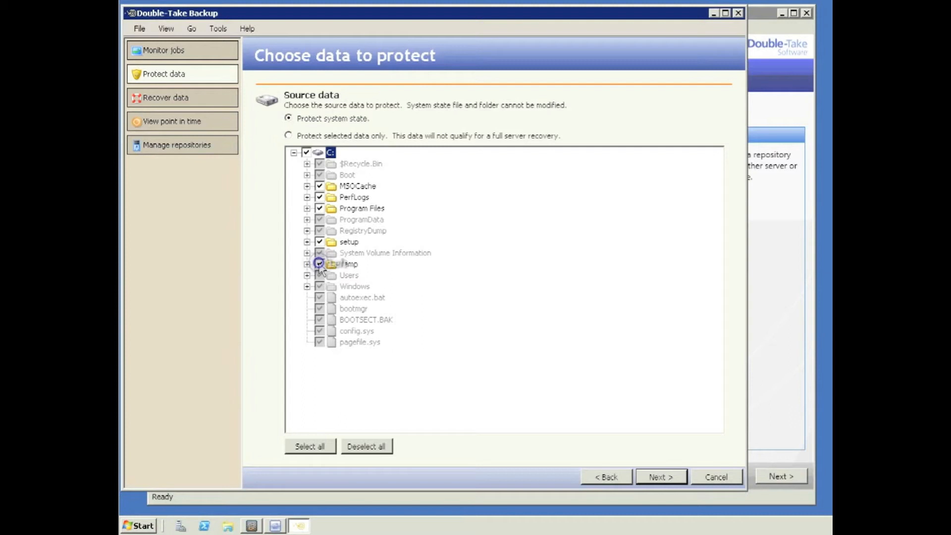
left_click(319, 242)
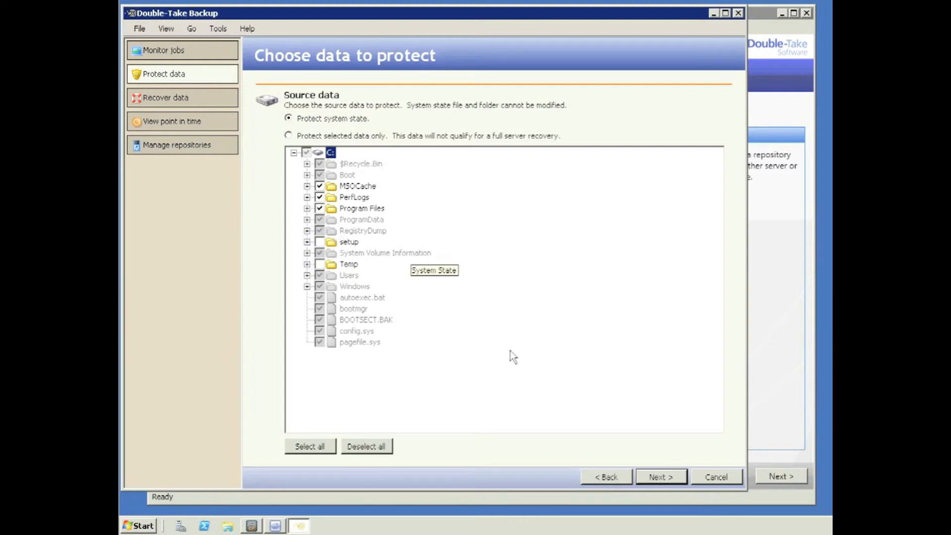
left_click(665, 478)
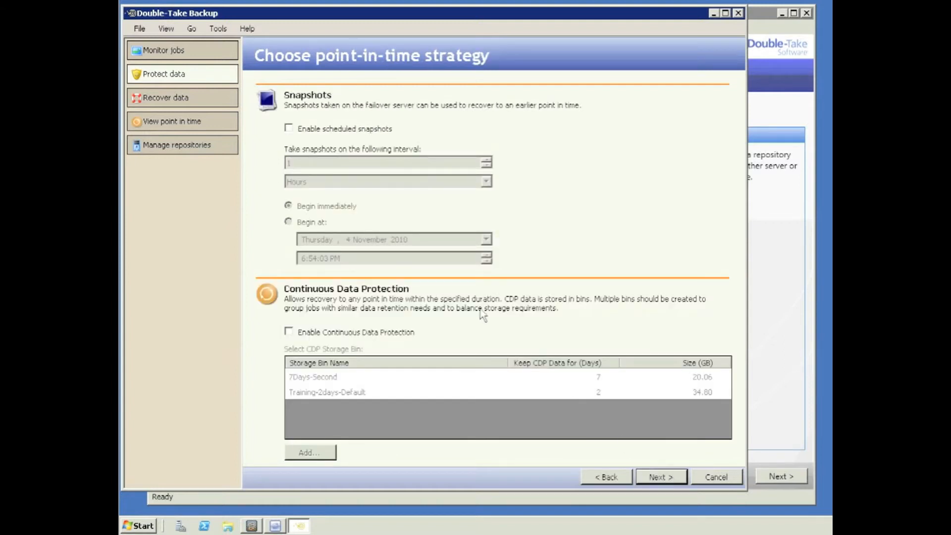
Step: Enable scheduled snapshots every 1 hour, beginning at 7:00:00 PM on 4 November 2010
left_click(288, 128)
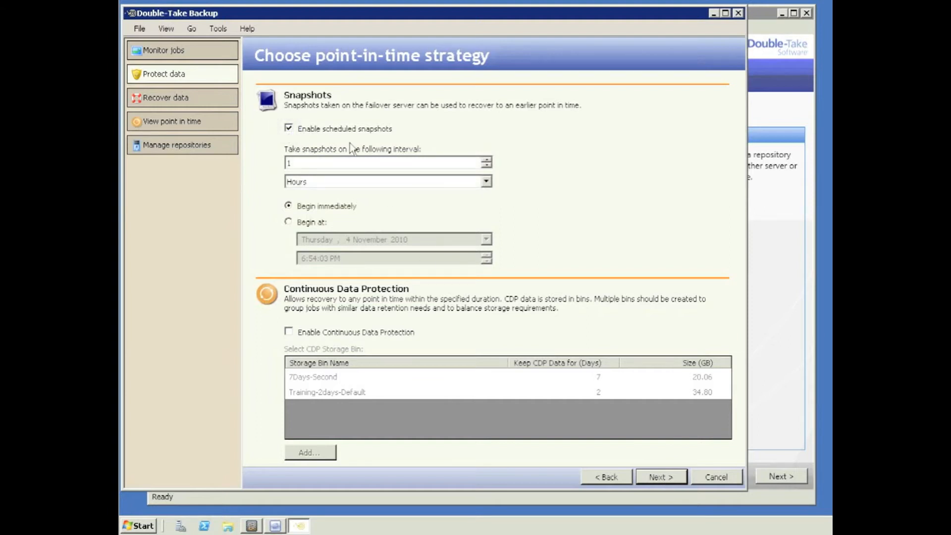
left_click(486, 182)
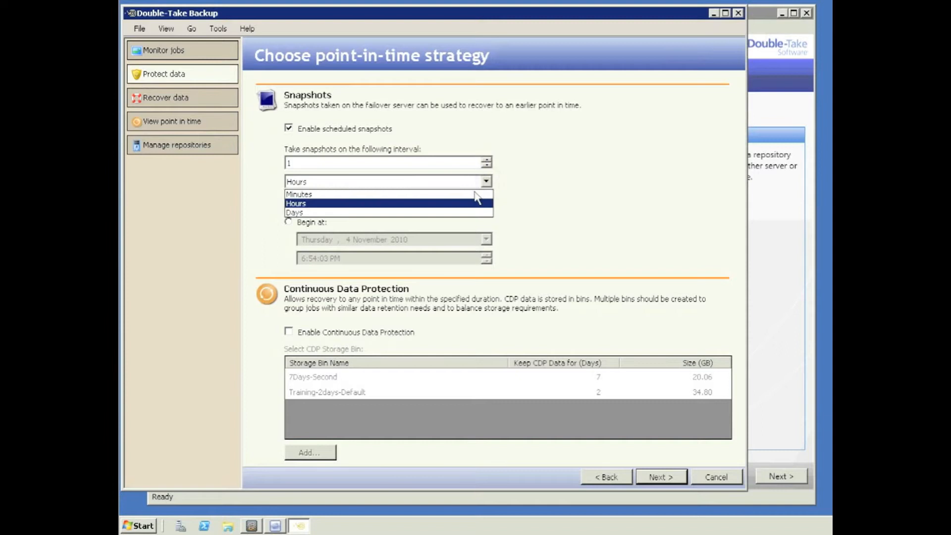
left_click(488, 193)
left_click(485, 182)
left_click(471, 205)
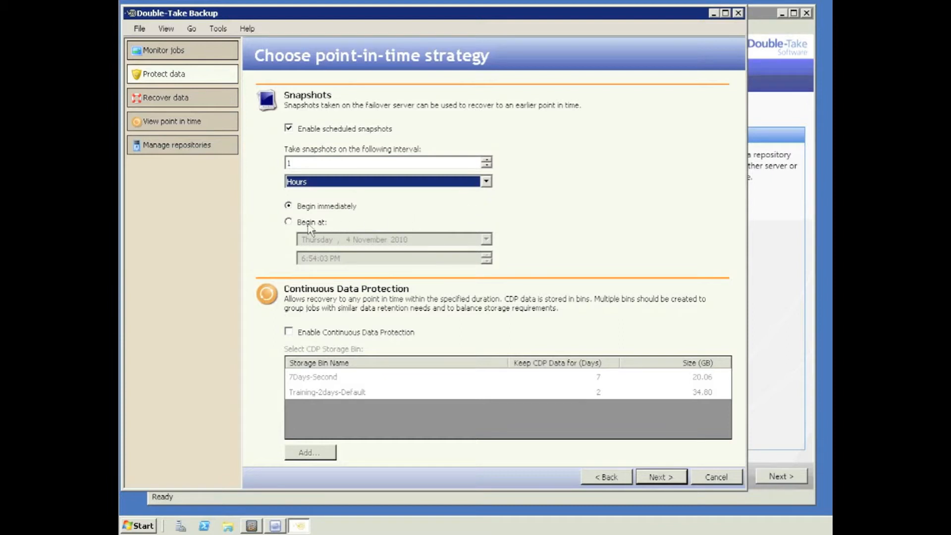
left_click(289, 221)
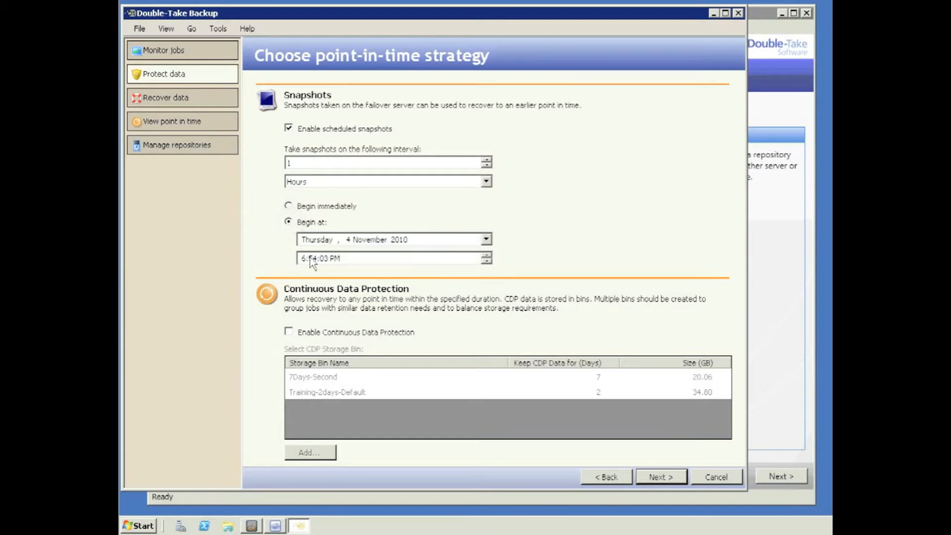
left_click(304, 258)
left_click(312, 258)
type("00")
left_click(325, 260)
type("00")
Step: Enable continuous data protection stored in the 7Days-Second bin
left_click(289, 332)
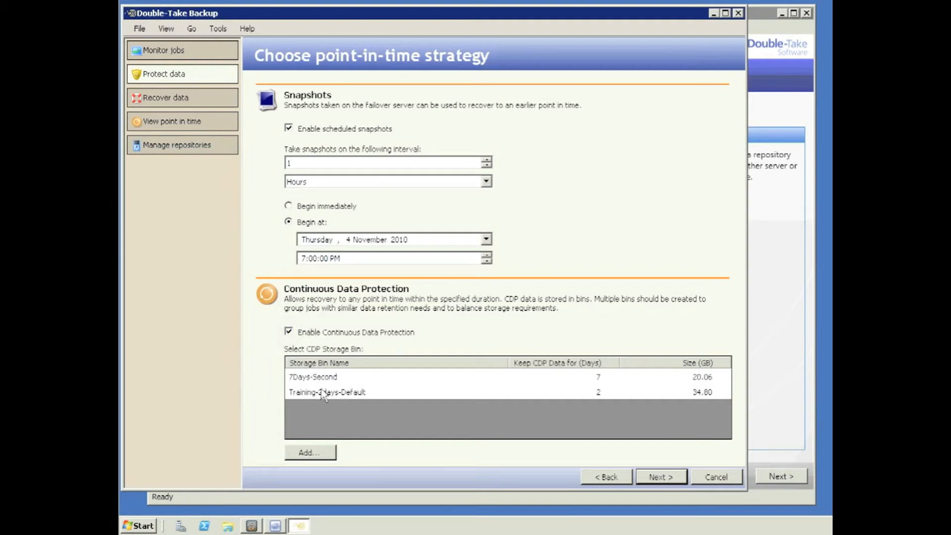
left_click(309, 379)
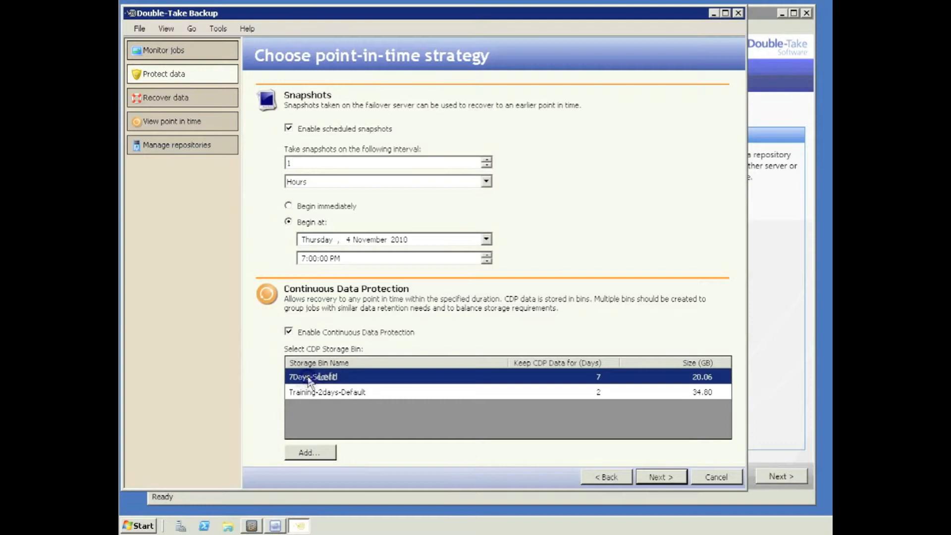
left_click(658, 477)
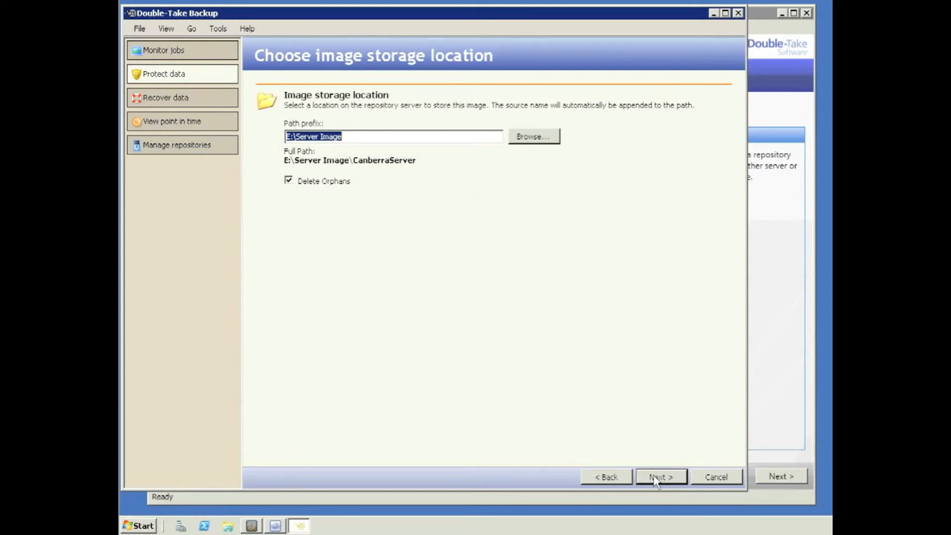
Step: Accept the E:\Server Image\CanberraServer image path and open Data transmission options from the summary
left_click(656, 479)
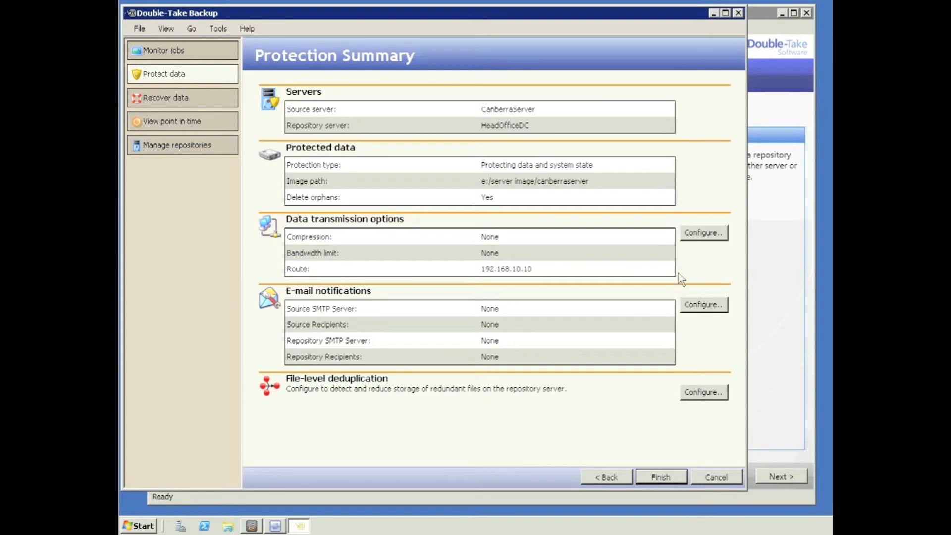
left_click(693, 237)
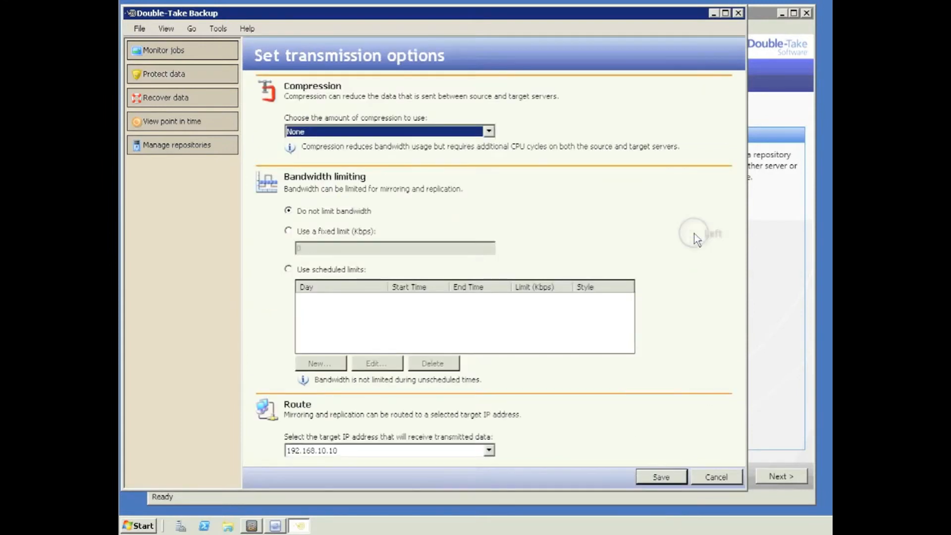
Step: Set compression to Medium and switch bandwidth limiting to scheduled limits
left_click(489, 132)
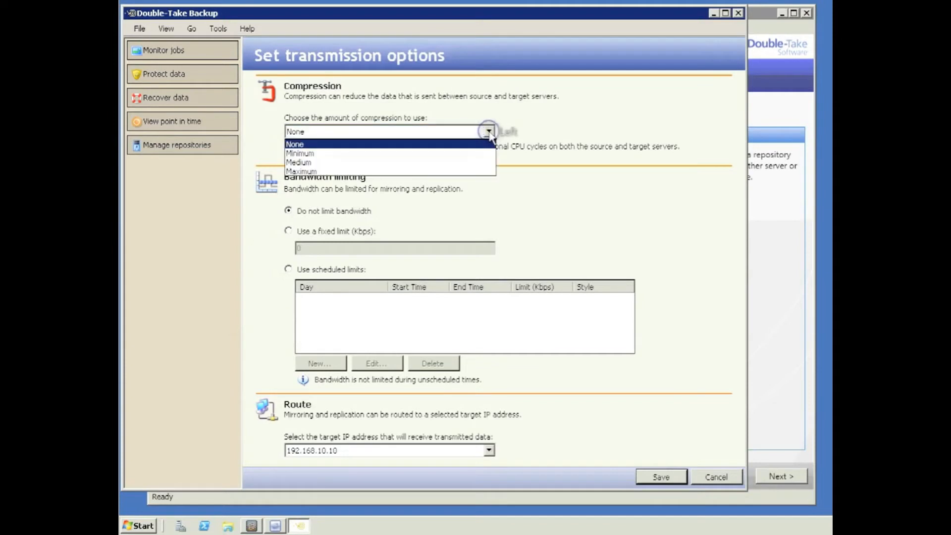
left_click(478, 162)
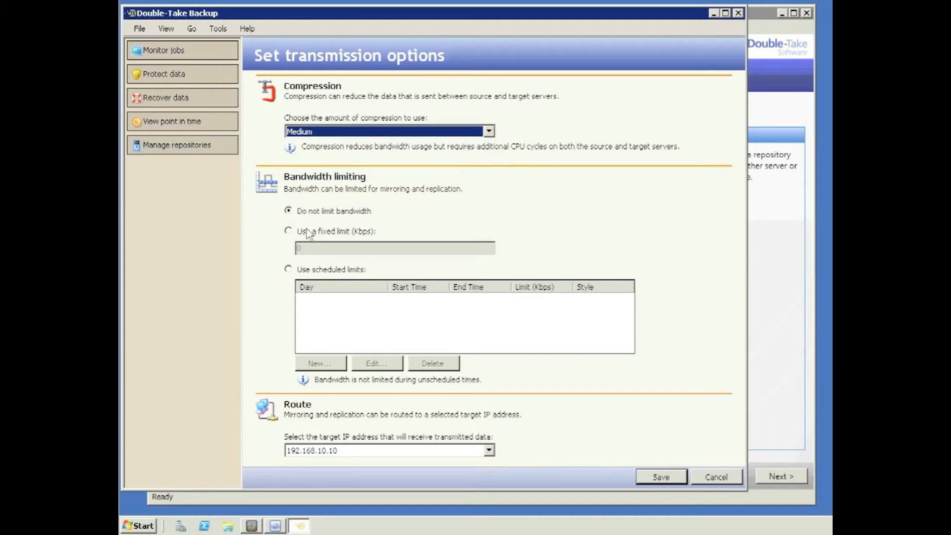
left_click(289, 231)
left_click(308, 248)
double_click(299, 248)
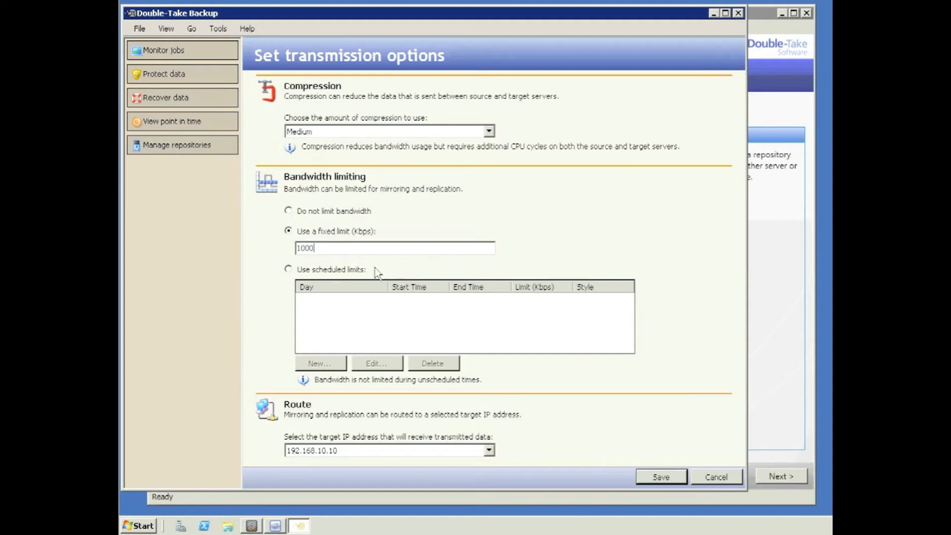
left_click(289, 269)
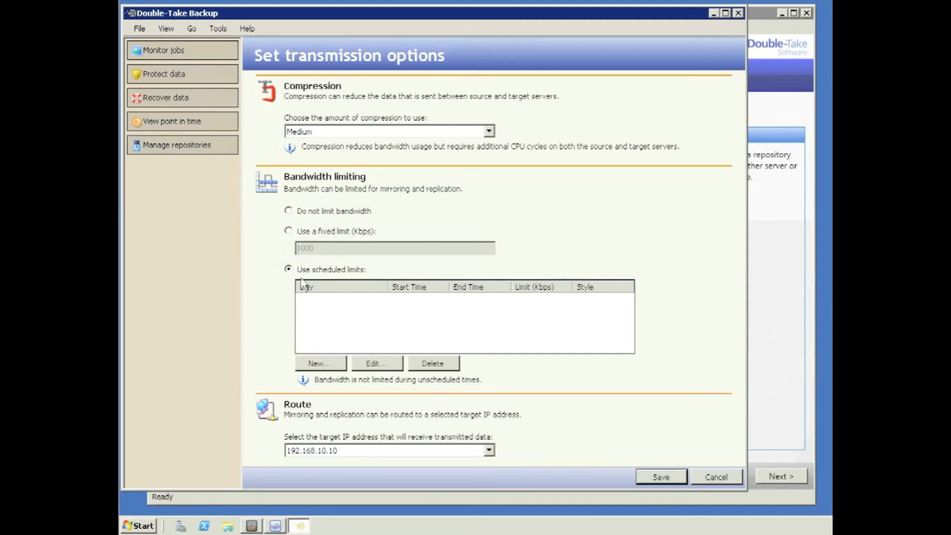
Step: Add an Everyday 6AM–6PM daytime bandwidth rule limited to 100 Mbps
left_click(321, 364)
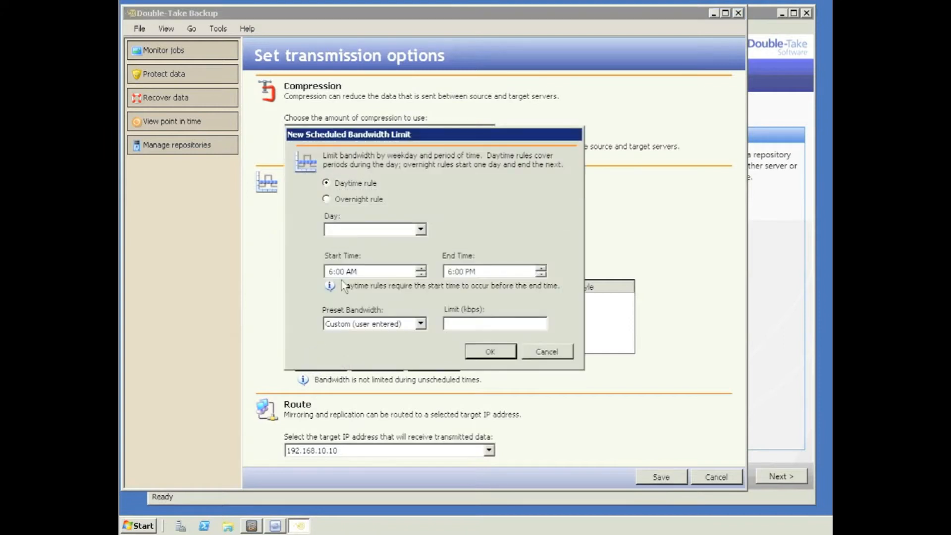
left_click(421, 230)
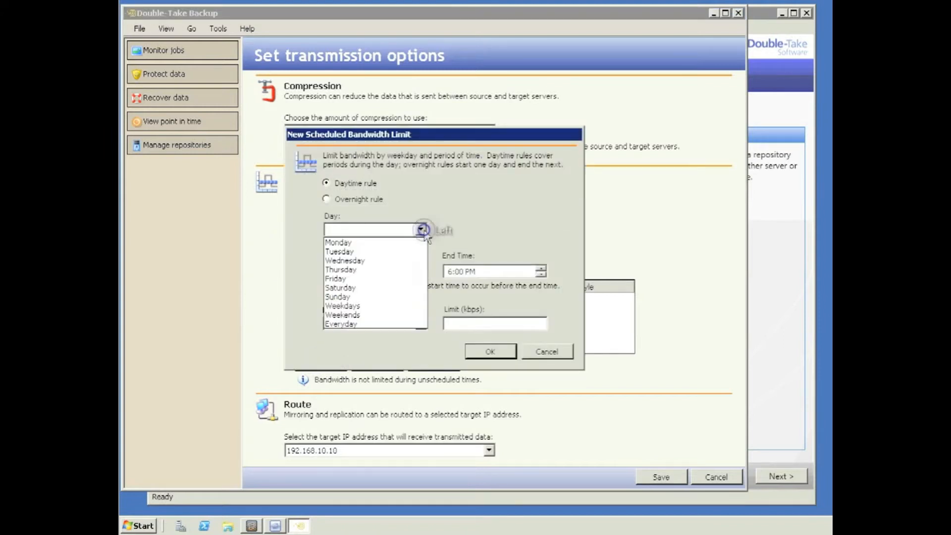
left_click(357, 324)
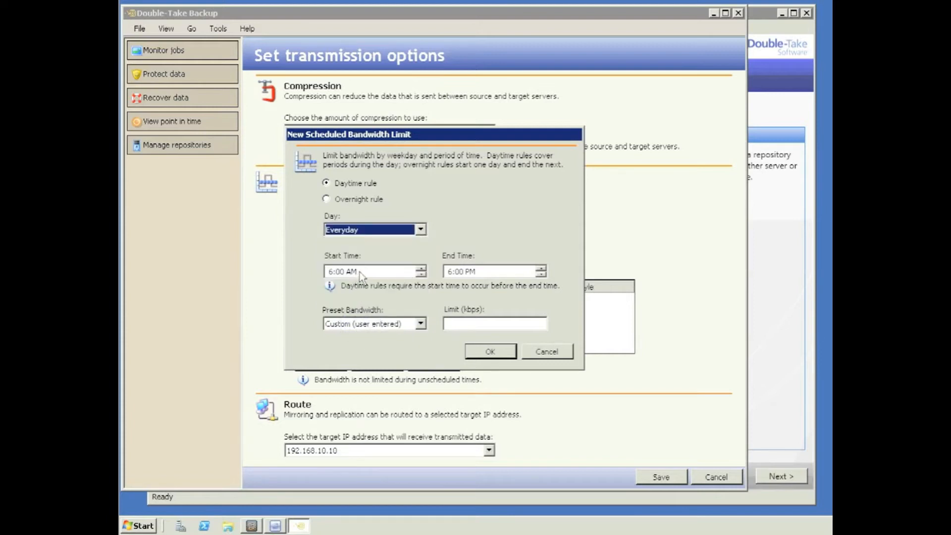
left_click(420, 324)
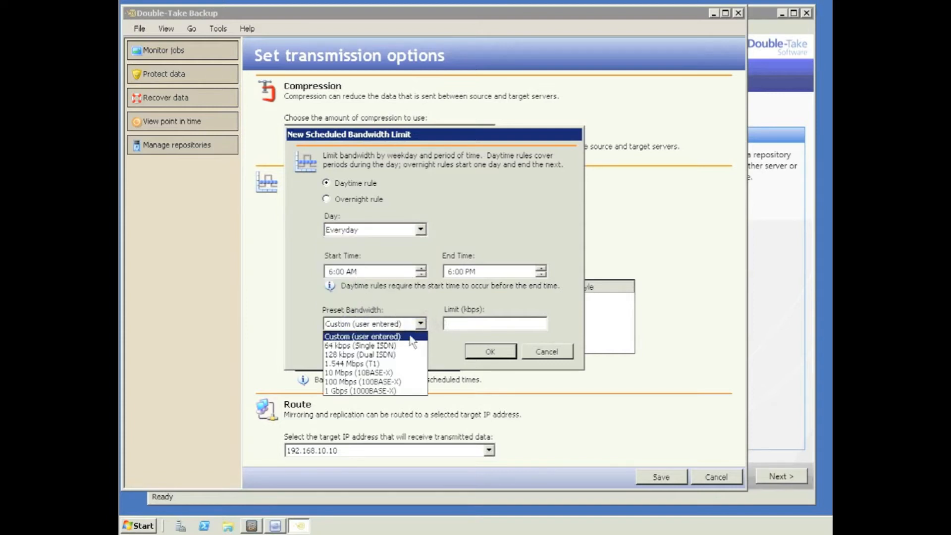
left_click(394, 382)
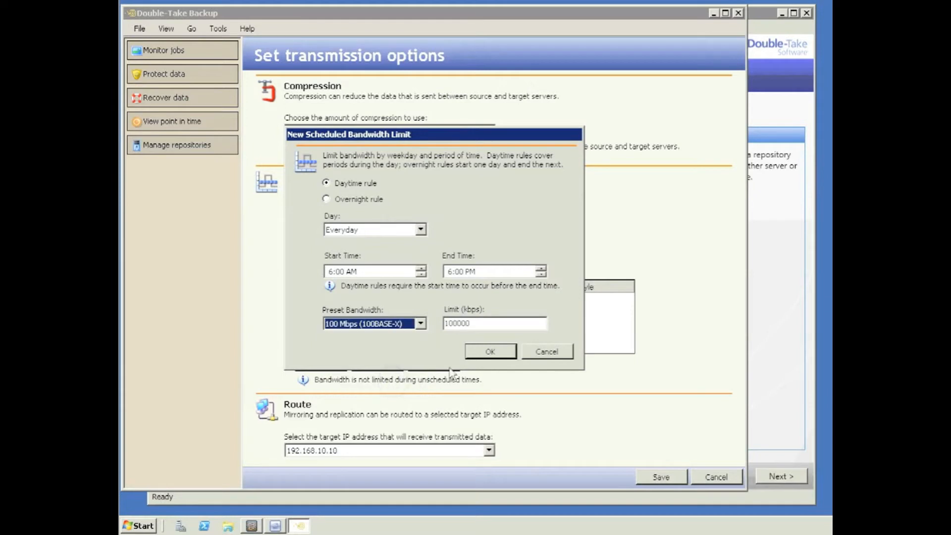
left_click(484, 351)
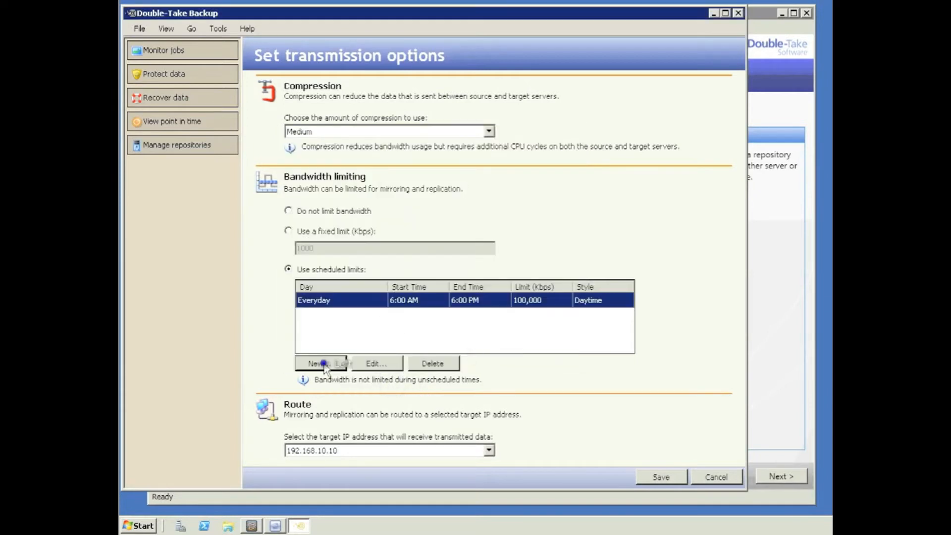
Step: Add an Everyday 6PM–6AM 1 Gbps overnight rule, then choose no bandwidth limit and save
left_click(342, 365)
left_click(326, 199)
left_click(421, 229)
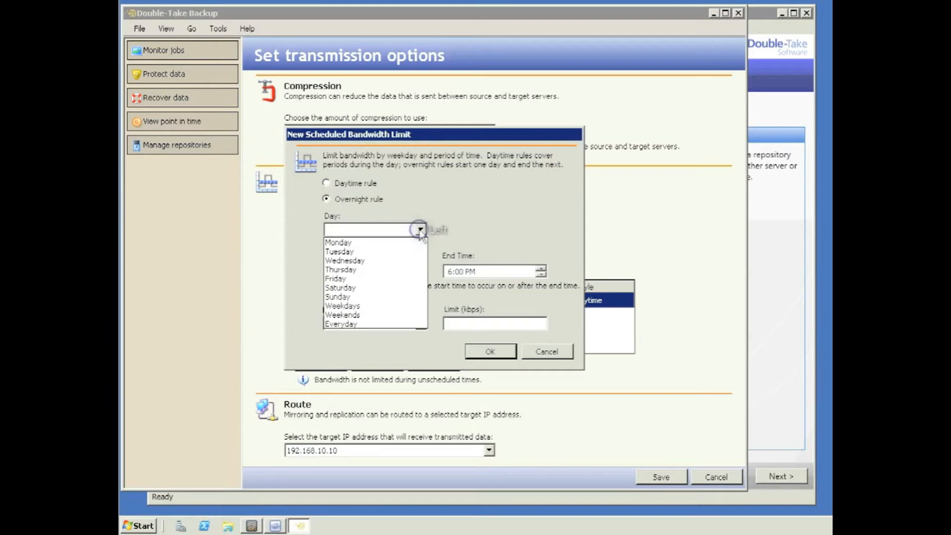
left_click(384, 324)
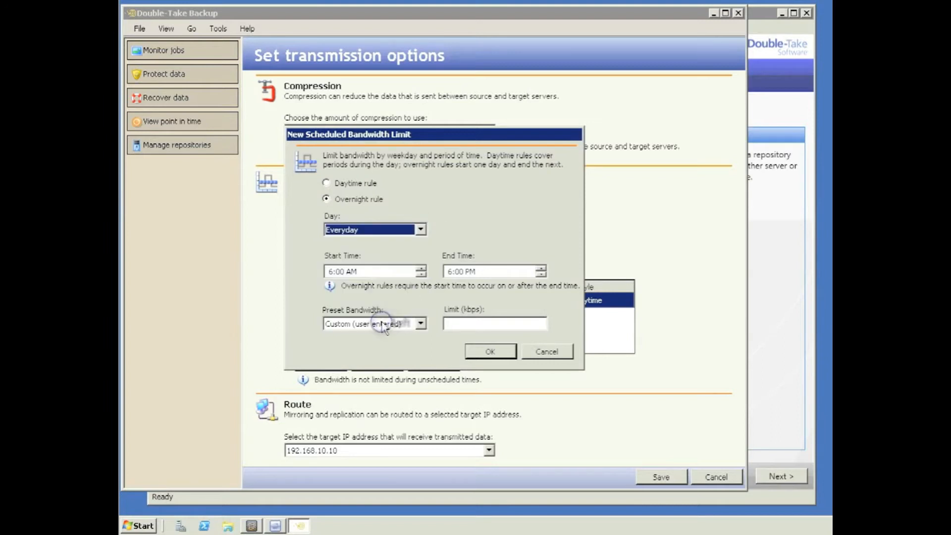
left_click(352, 273)
type("p")
left_click(471, 273)
type("a")
left_click(421, 324)
left_click(394, 386)
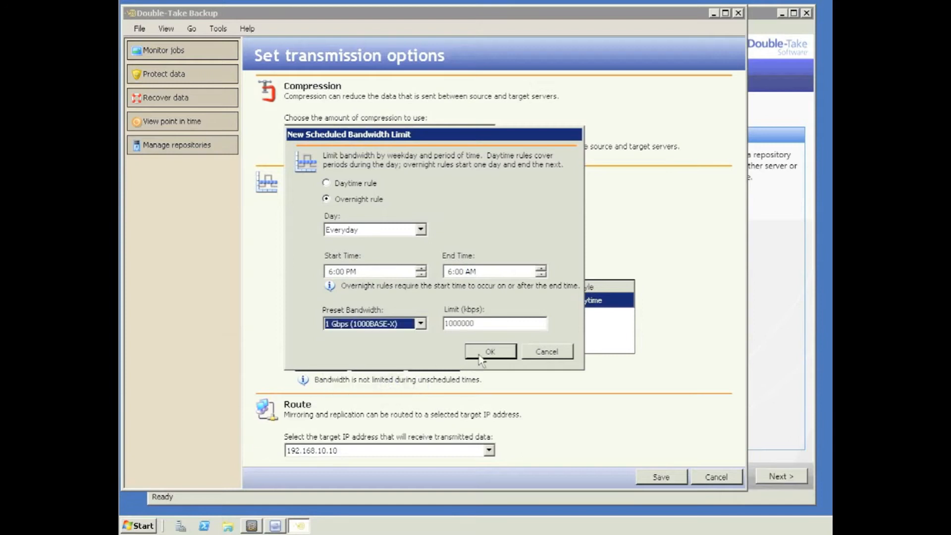
left_click(484, 353)
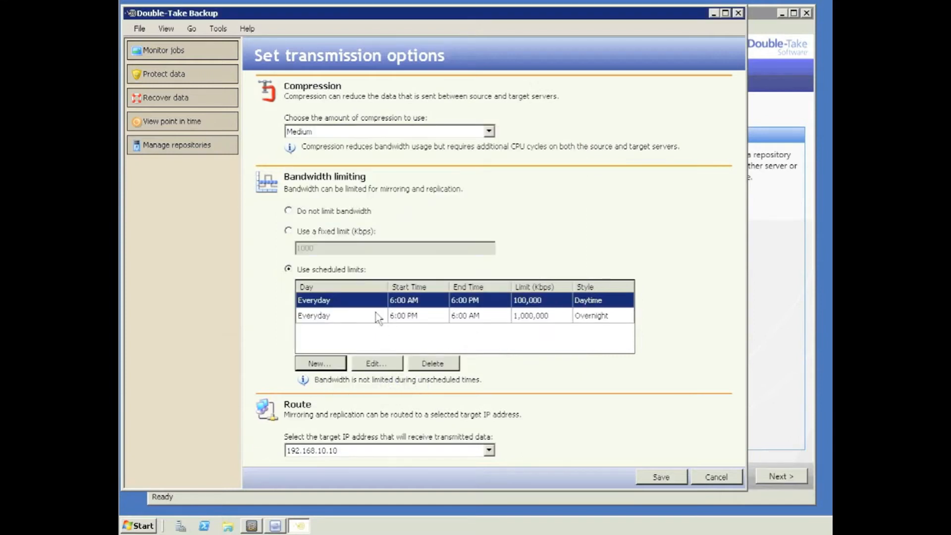
left_click(289, 211)
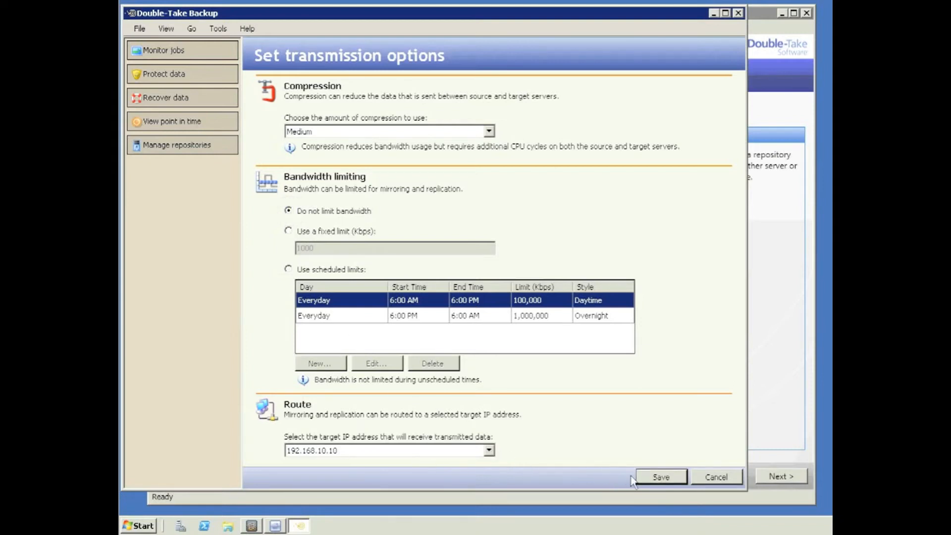
left_click(649, 479)
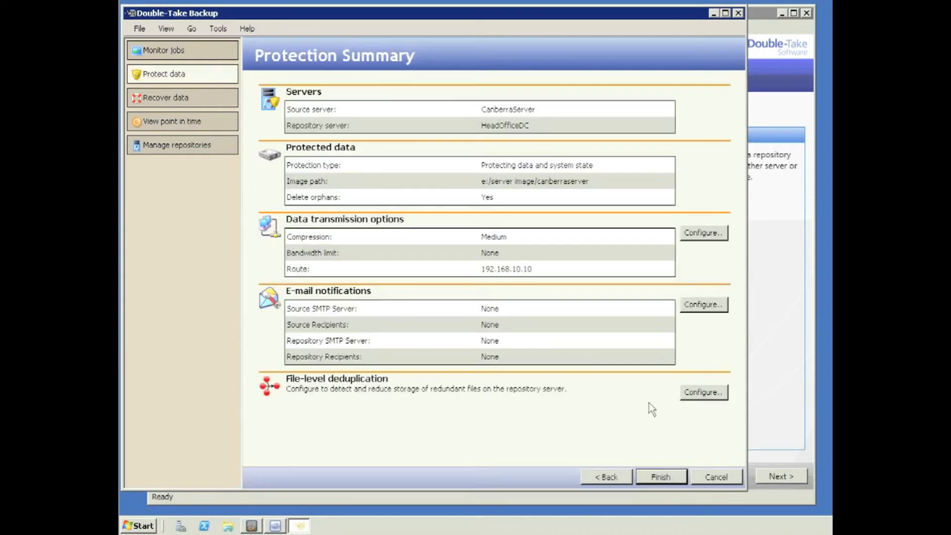
left_click(704, 305)
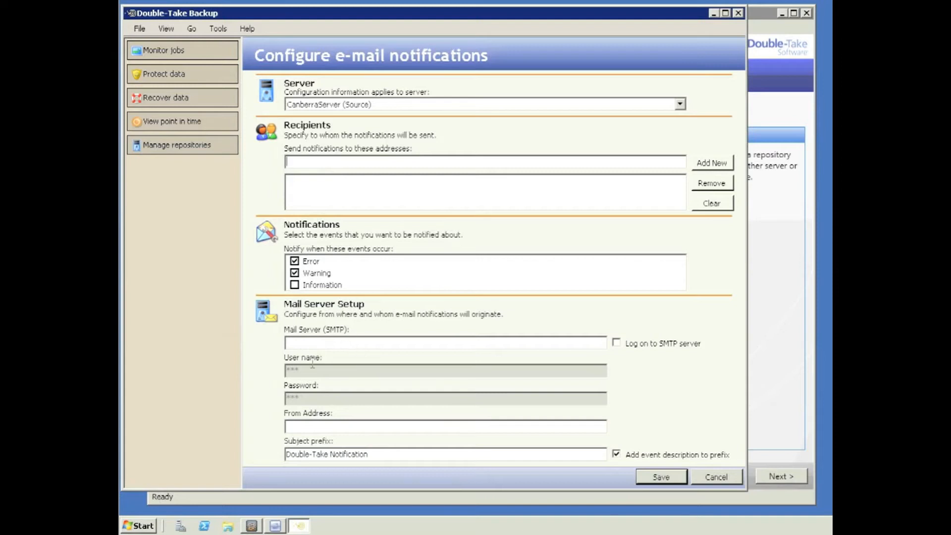
left_click(681, 103)
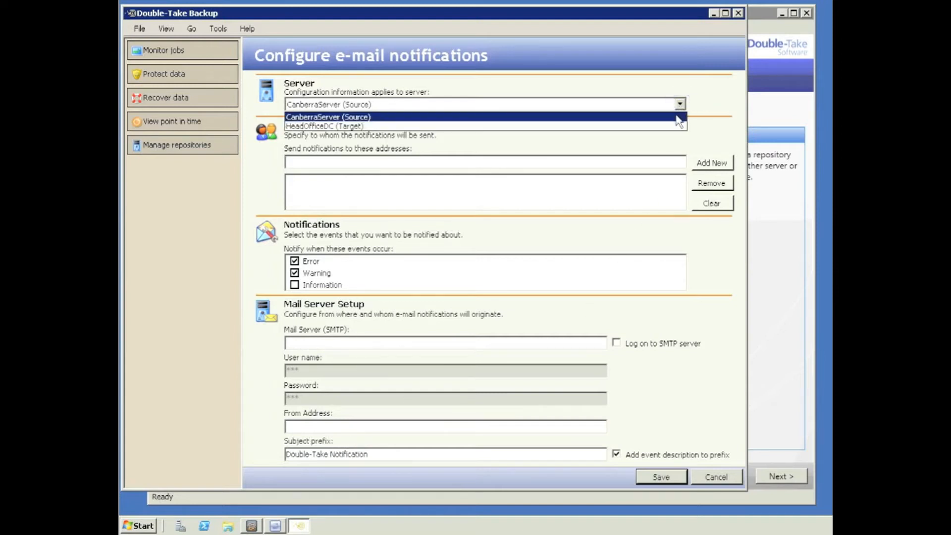
left_click(676, 126)
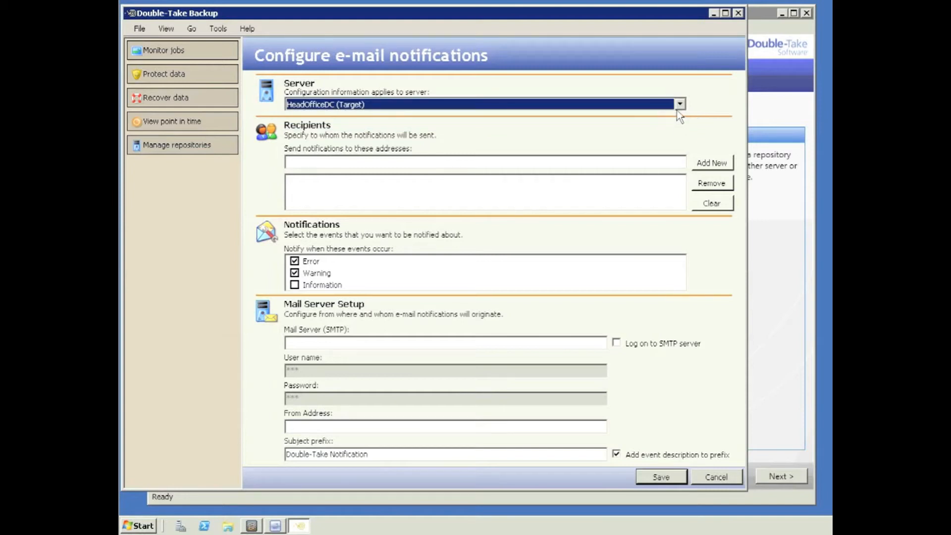
left_click(680, 104)
left_click(664, 119)
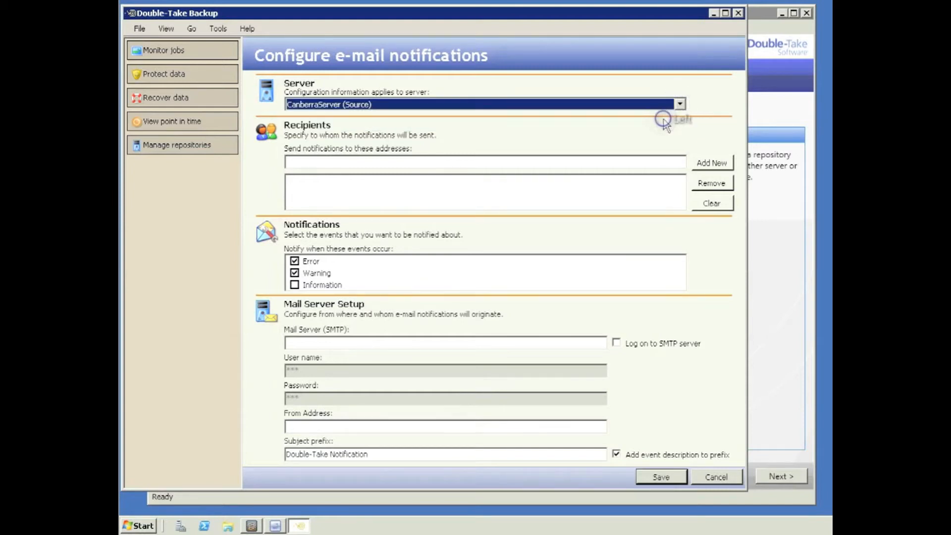
left_click(711, 475)
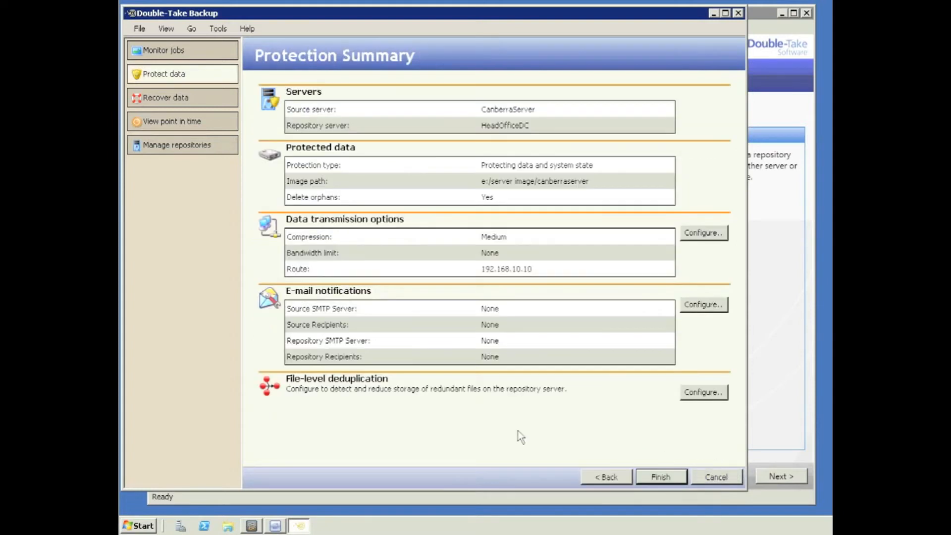
left_click(713, 397)
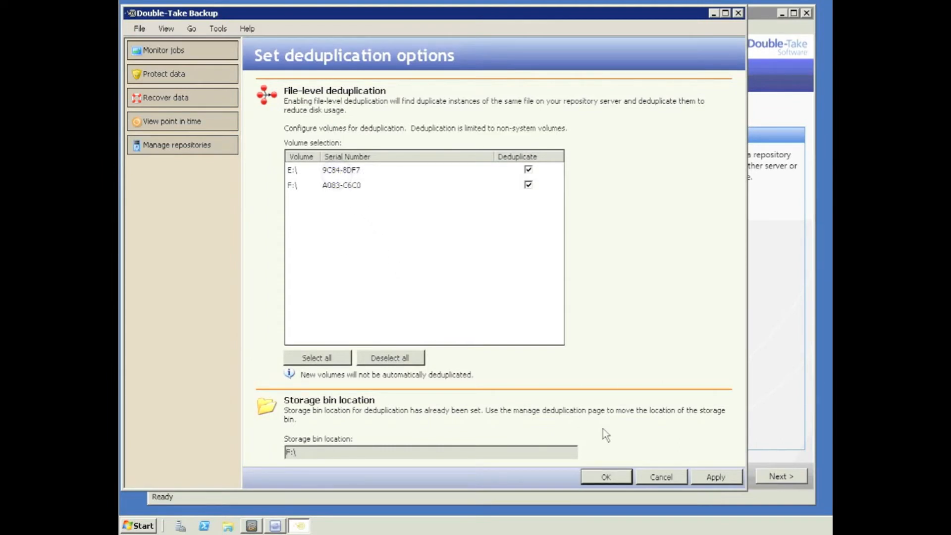
Step: Leave deduplication on for E:\ and F:\ and finish creating the CanberraServer protection job
left_click(673, 478)
left_click(663, 480)
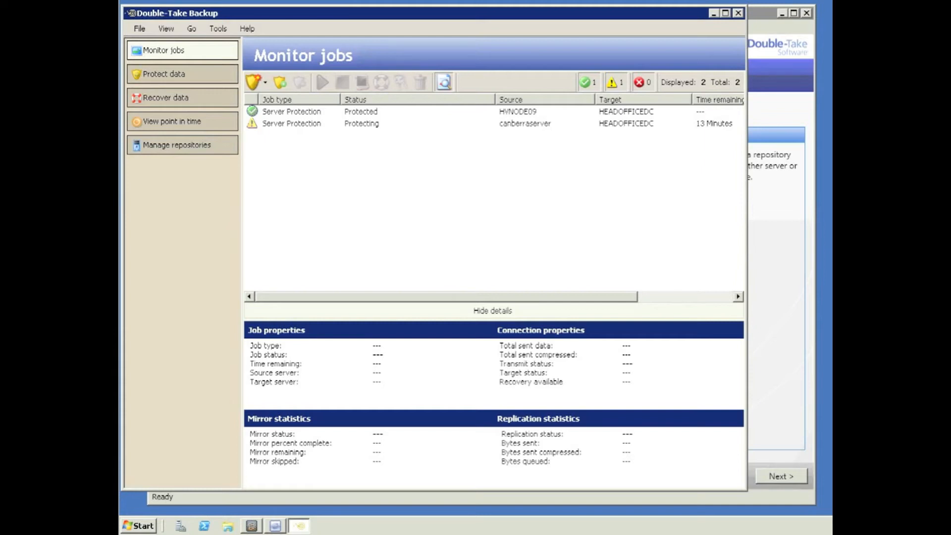
Step: Wait until the canberraserver job reads Protected, then view its properties and statistics
left_click_drag(594, 297, 555, 302)
left_click(276, 125)
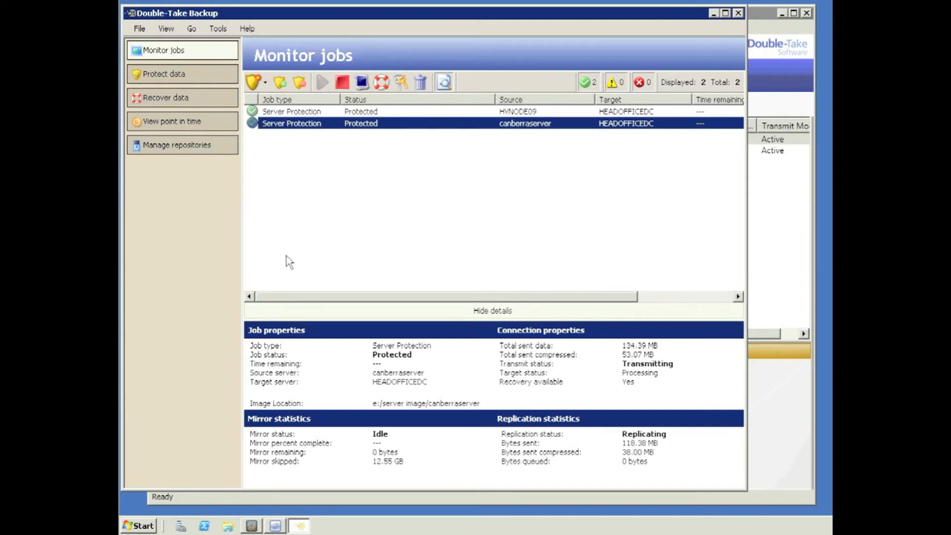
Step: Take a manual snapshot of the canberraserver job, acknowledge the success message, then look through the Tools menu
left_click(363, 84)
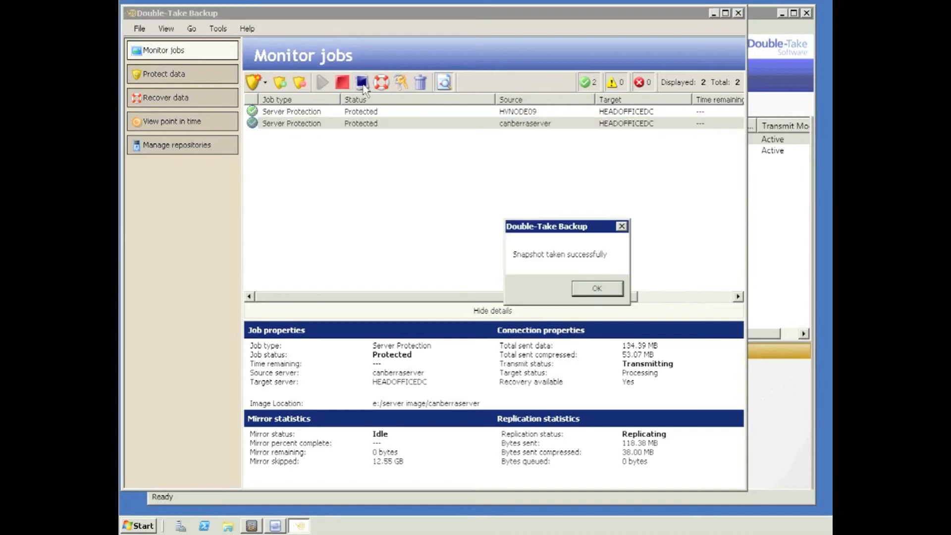
left_click(598, 289)
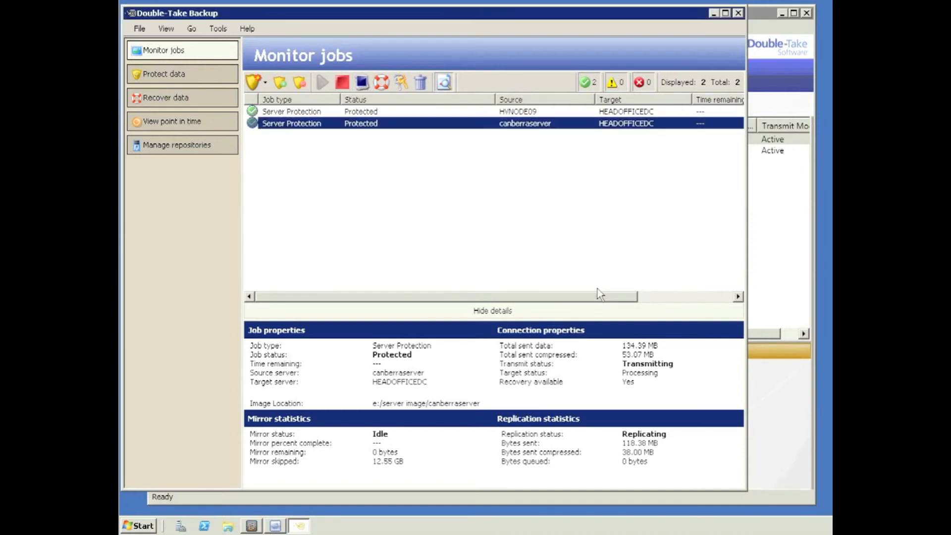
left_click(216, 29)
mouse_move(189, 28)
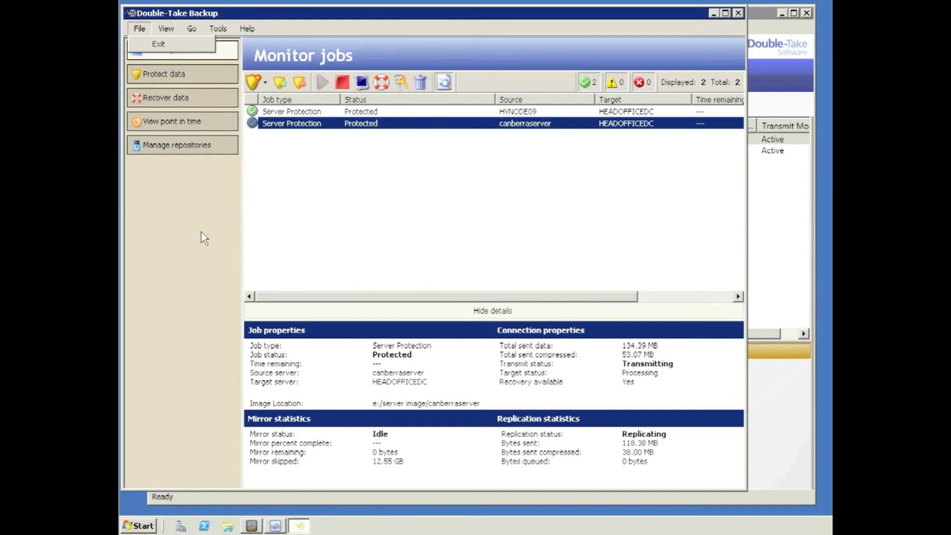
Step: Open the E:\server image\canberraserver folder in Explorer through the Run dialog
left_click(195, 244)
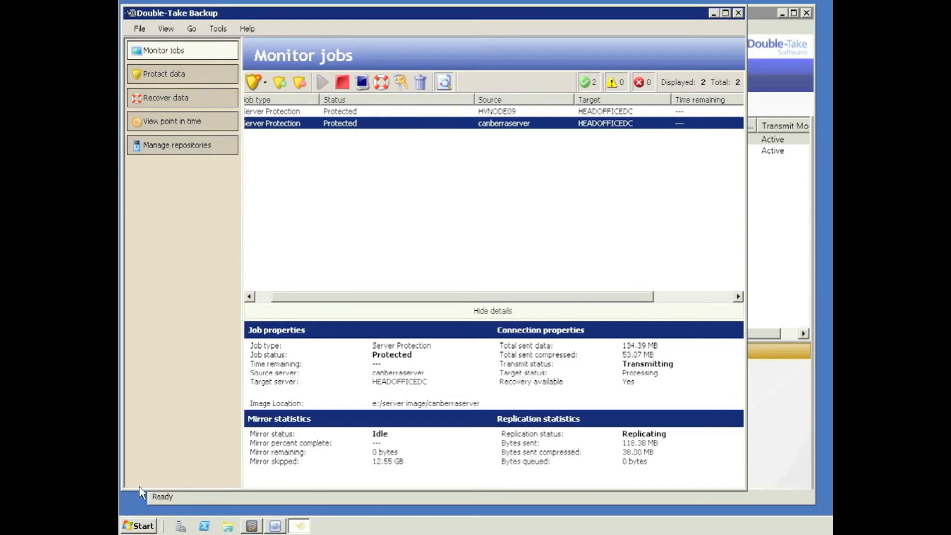
left_click(265, 299)
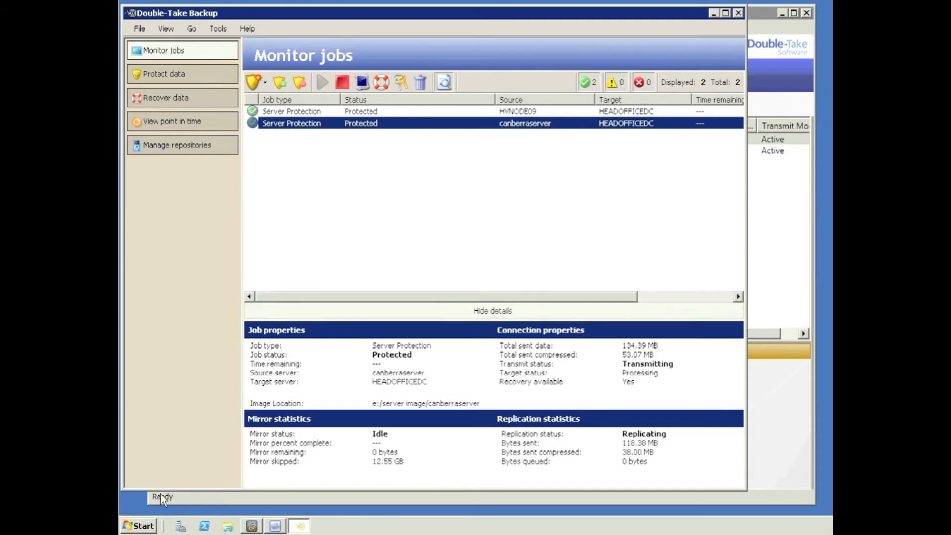
left_click(141, 527)
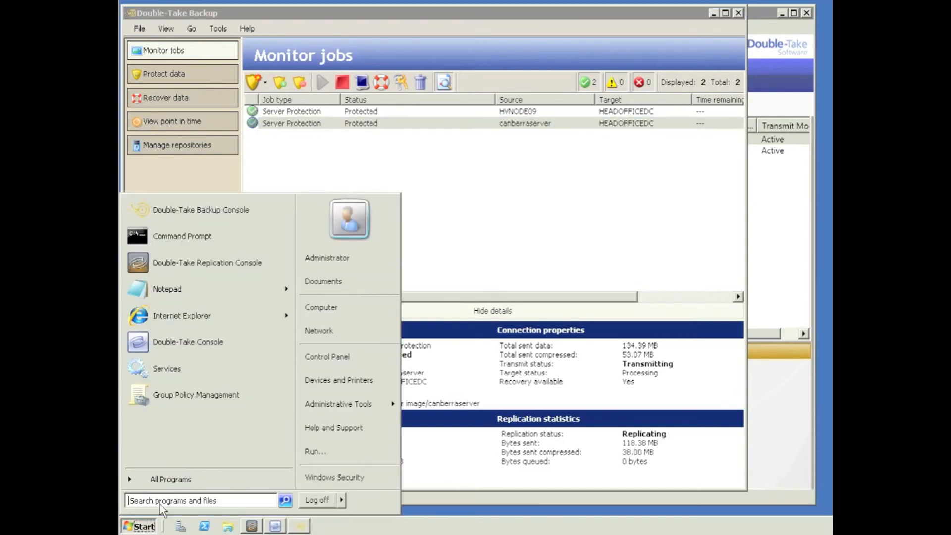
left_click(313, 452)
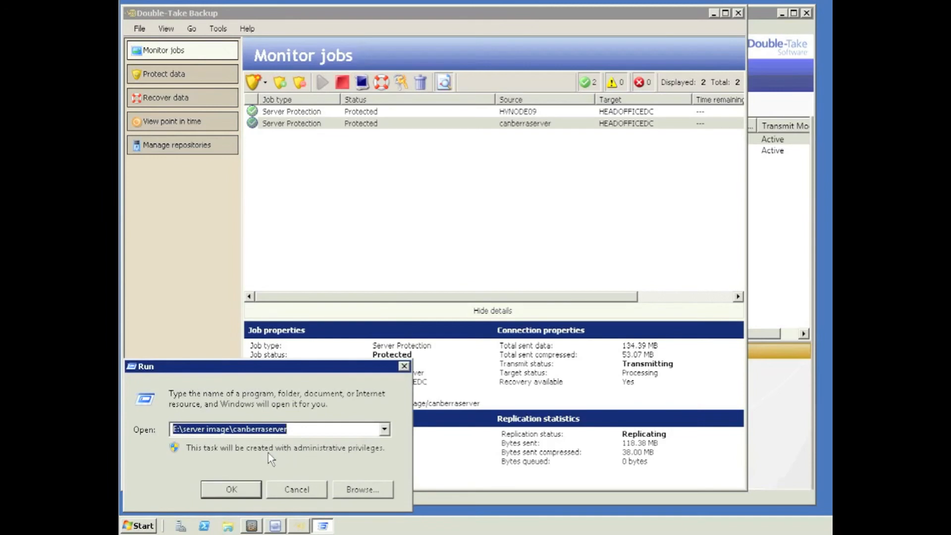
left_click(227, 491)
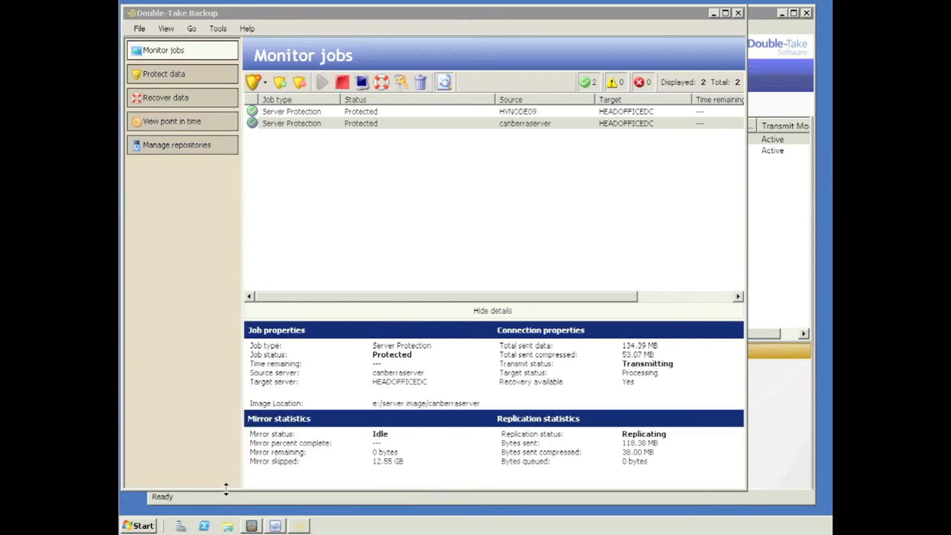
Step: Open the live \\canberraserver\c$ share in a second Explorer window
left_click(138, 526)
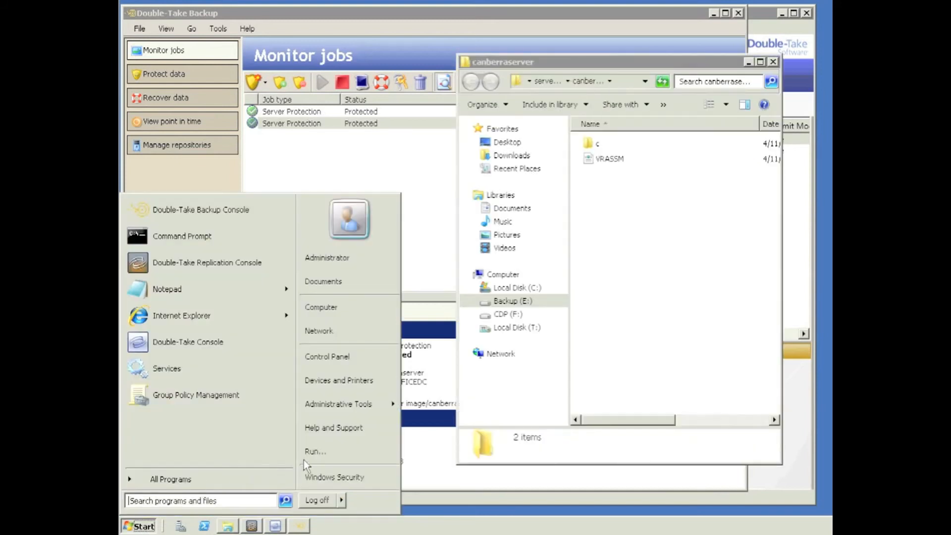
left_click(315, 451)
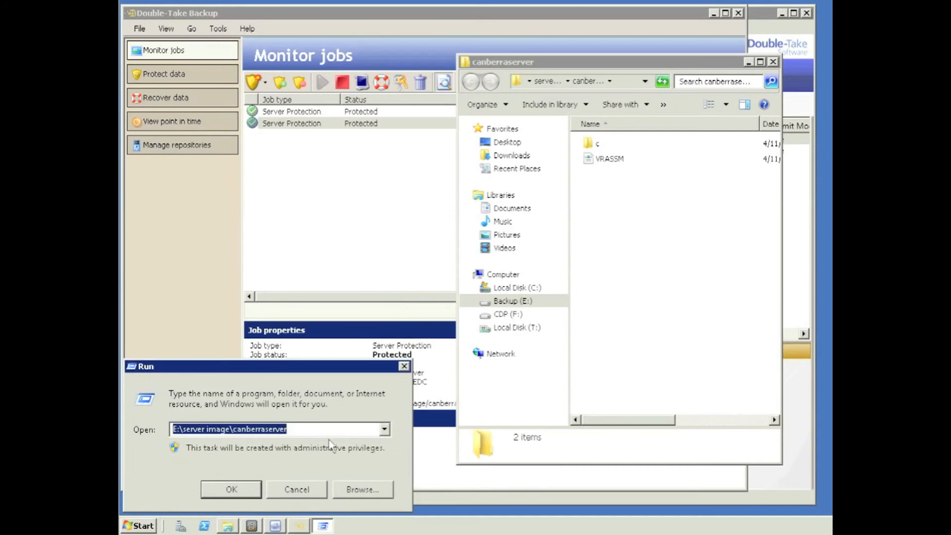
type("\\can")
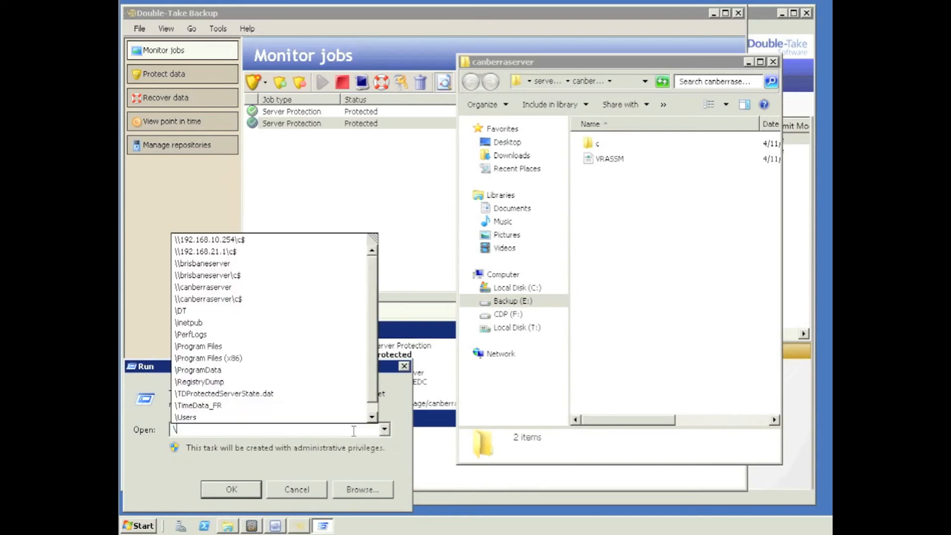
key("Down")
key("Down")
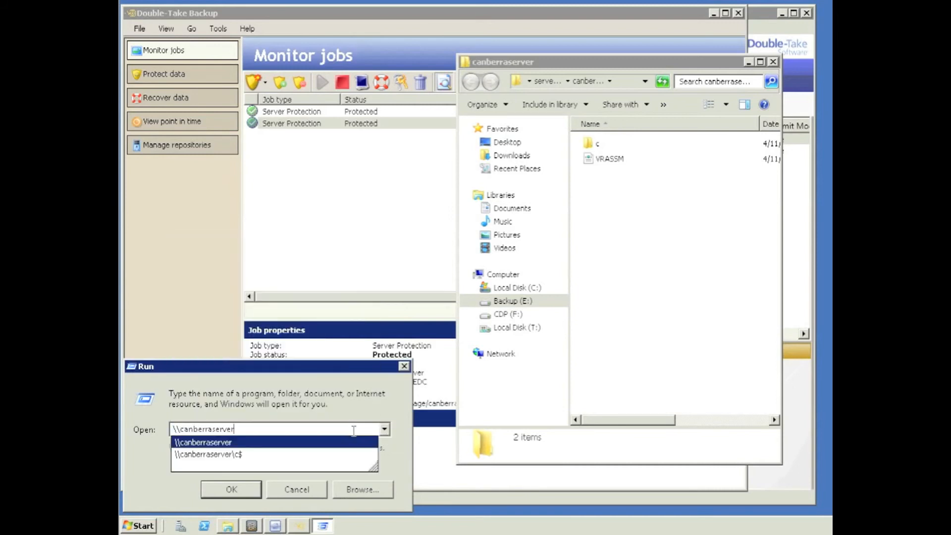
key("Return")
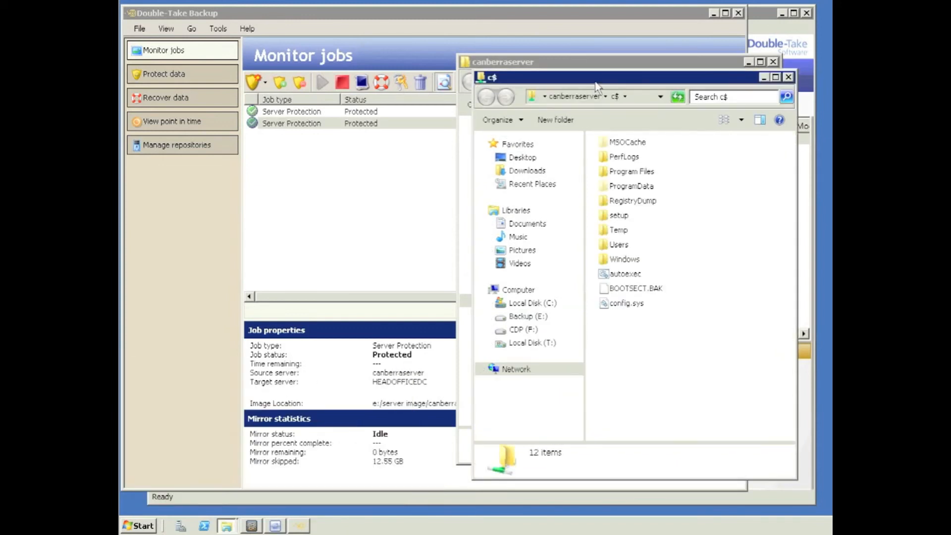
Step: Move the c$ window left and open the image's c folder, showing 11 items without Temp
left_click_drag(568, 82, 251, 59)
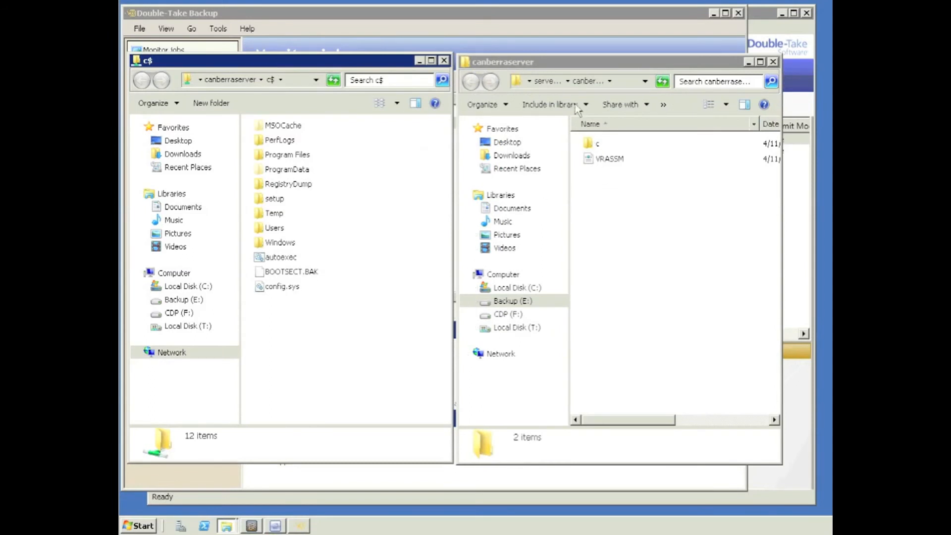
left_click(628, 83)
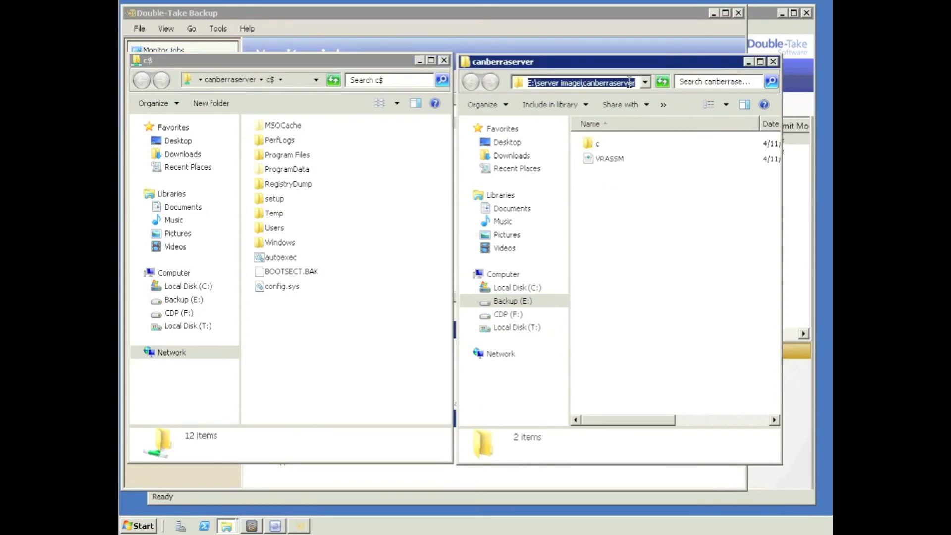
double_click(594, 146)
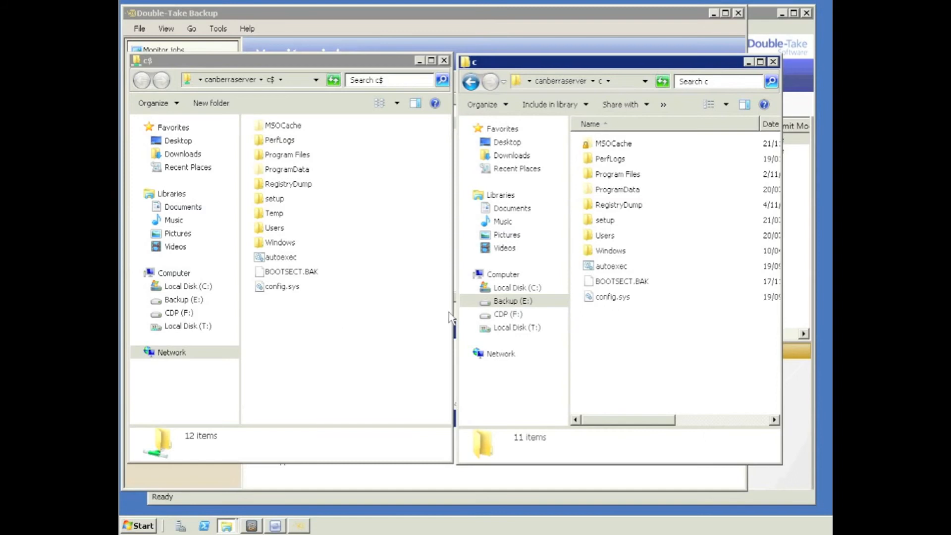
Step: Create a new folder named Demo on the live c$ share
right_click(262, 324)
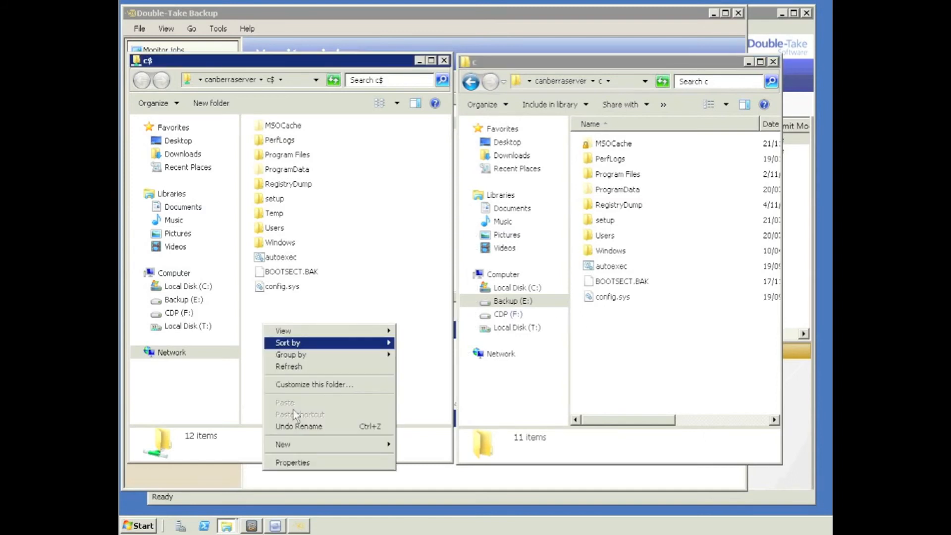
mouse_move(297, 445)
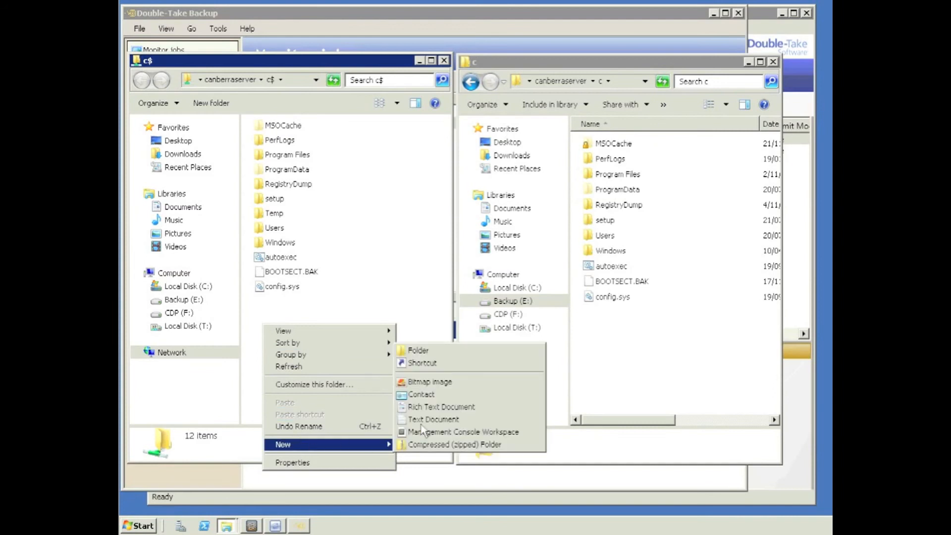
left_click(418, 351)
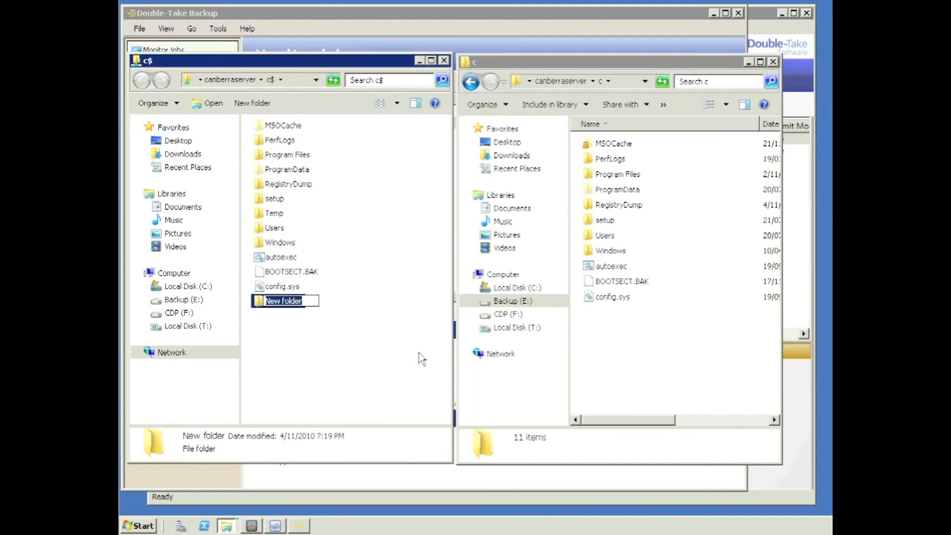
type("Demo")
key("Return")
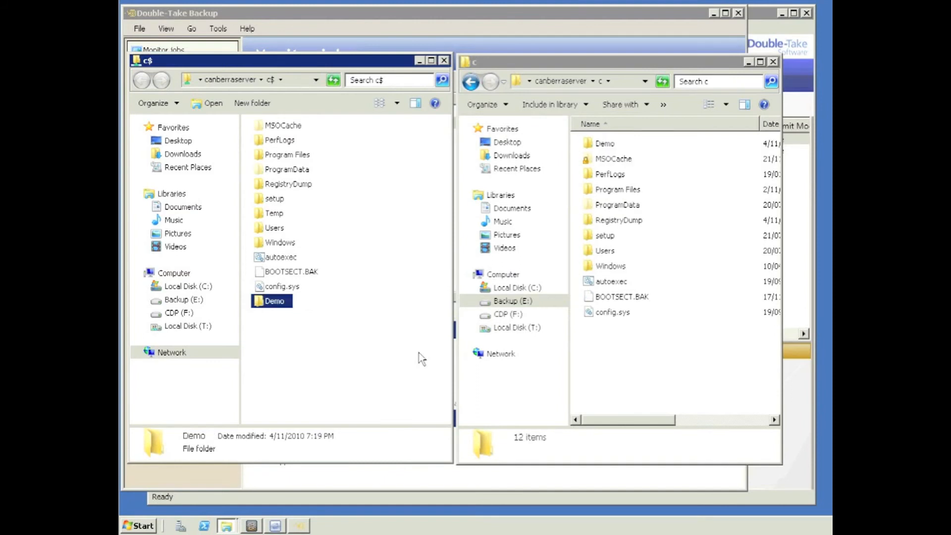
Step: Open Demo in both windows and create a new text document in the live Demo folder
left_click(605, 145)
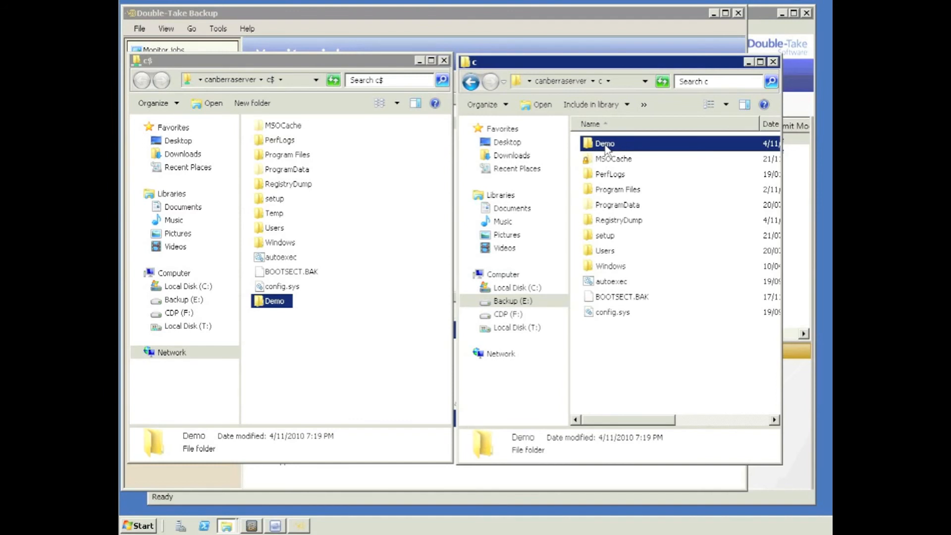
double_click(606, 144)
left_click(268, 308)
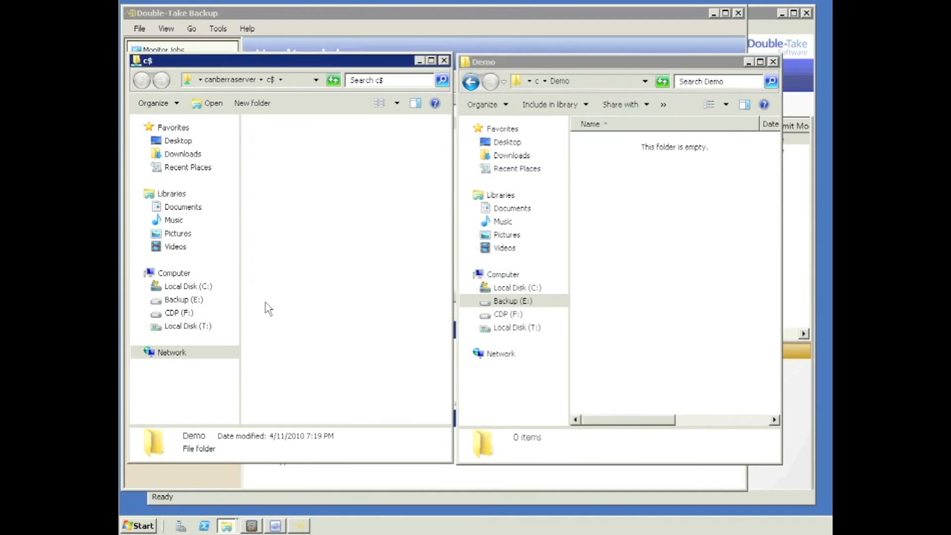
right_click(268, 227)
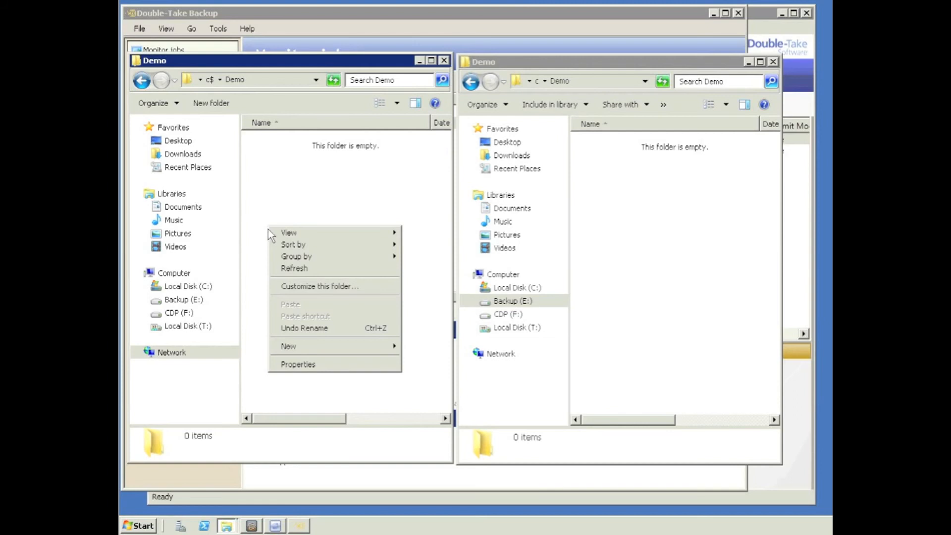
mouse_move(304, 347)
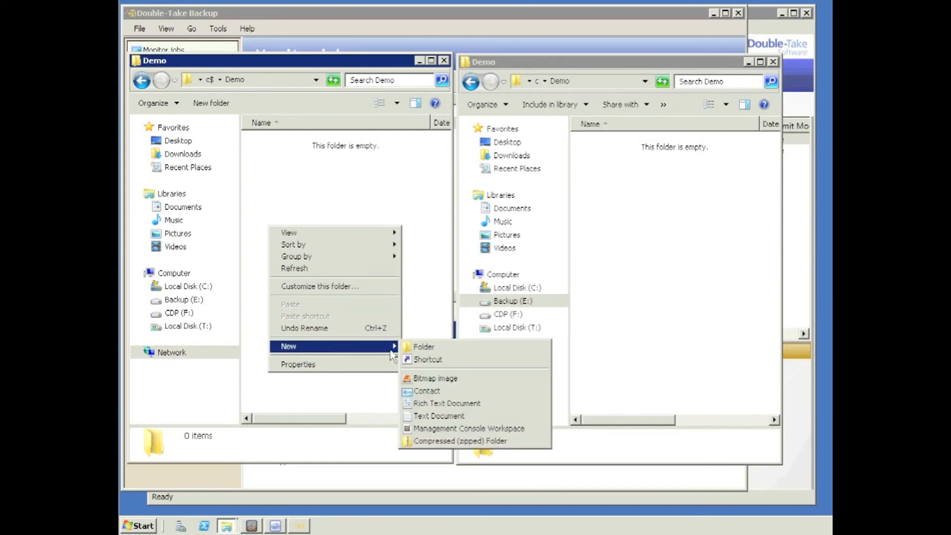
left_click(421, 416)
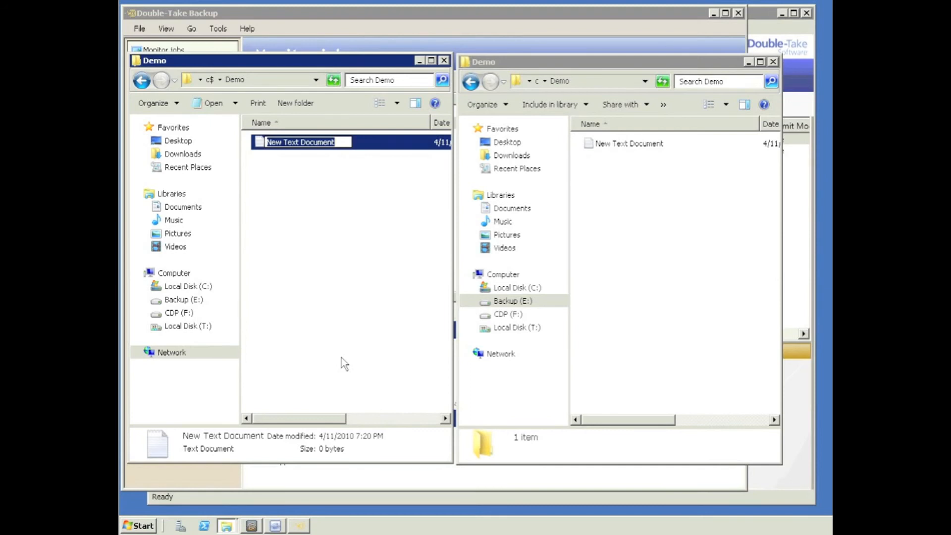
Step: Rename the new text file to 'My Critical Data' and open it in Notepad
type("My Cr")
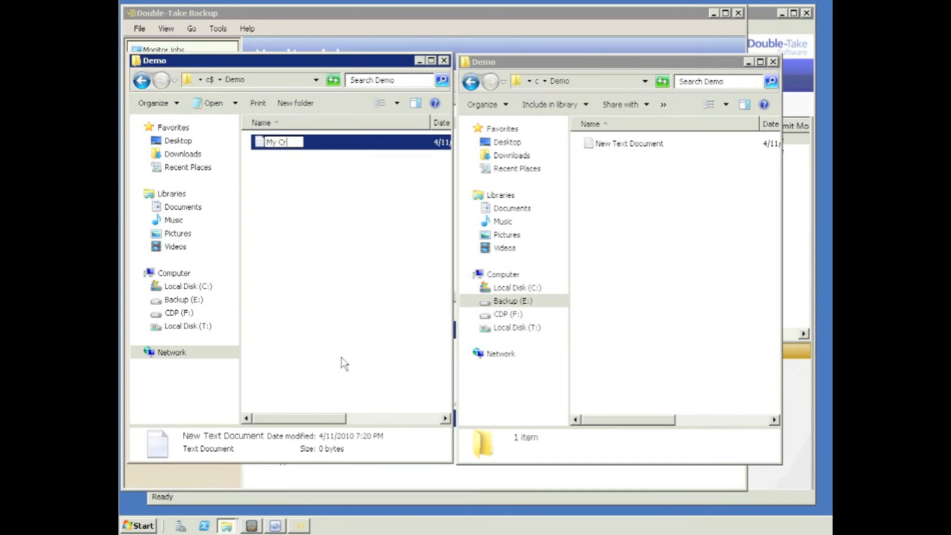
type("itical Data")
key("Return")
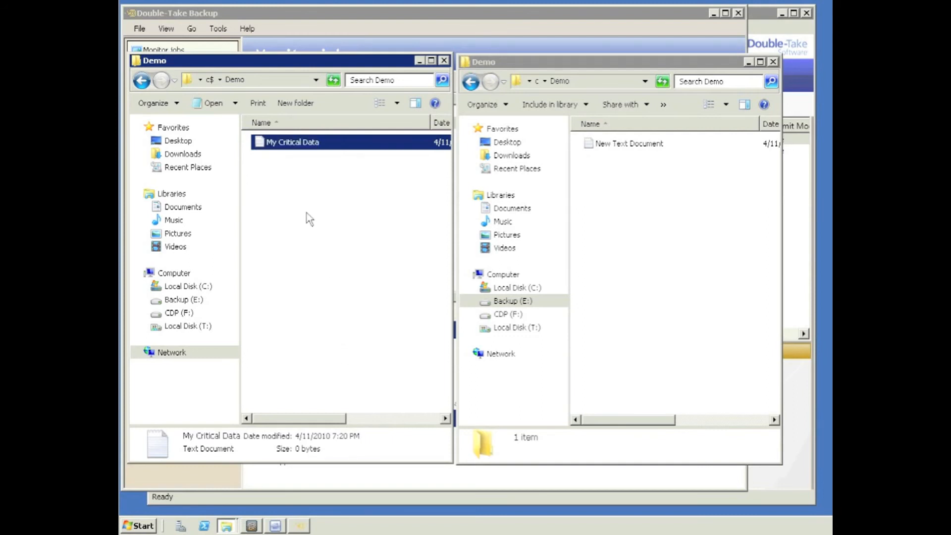
double_click(281, 144)
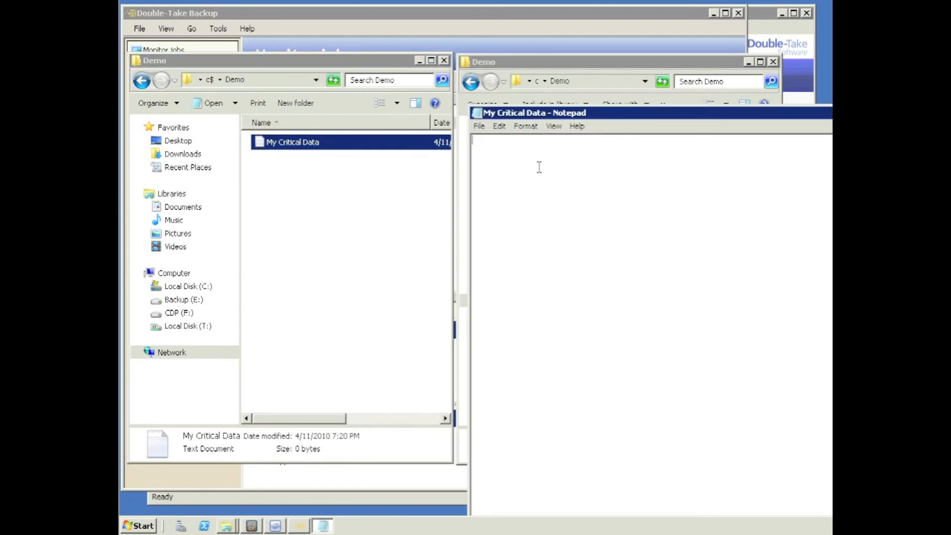
Step: Write 'This could be valuble date' in the file, save it and exit Notepad
type("This could be valuble date")
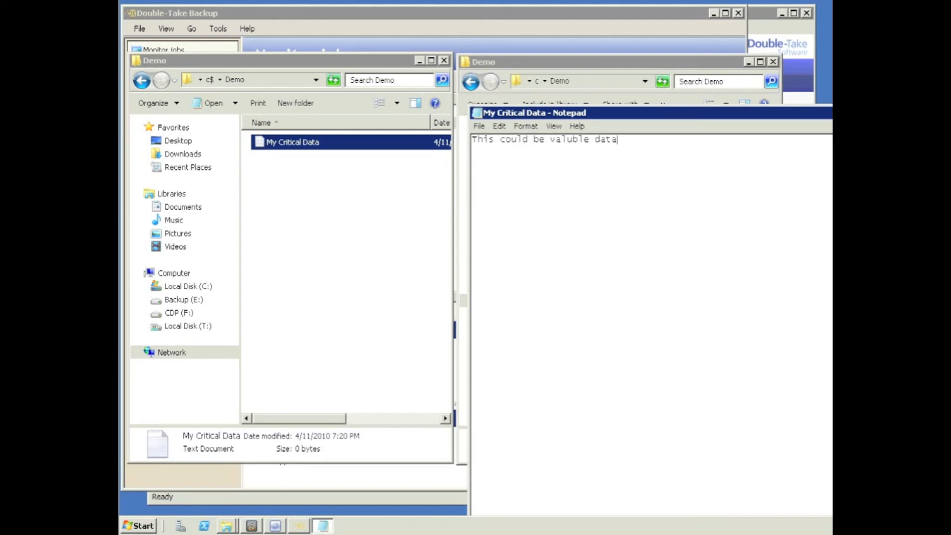
left_click(479, 126)
left_click(492, 164)
left_click(479, 126)
left_click(497, 224)
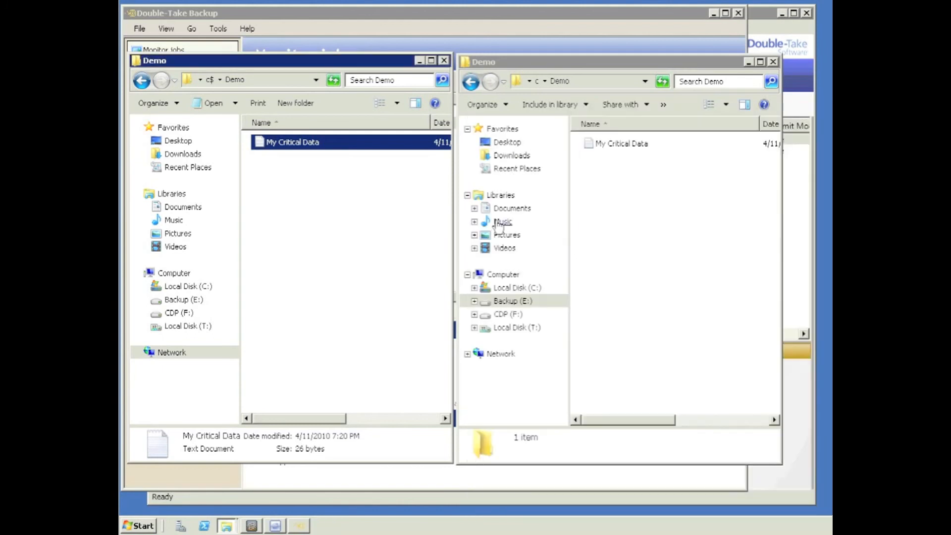
Step: Check the replicated My Critical Data in the image, then return both windows to their parent folders
double_click(600, 145)
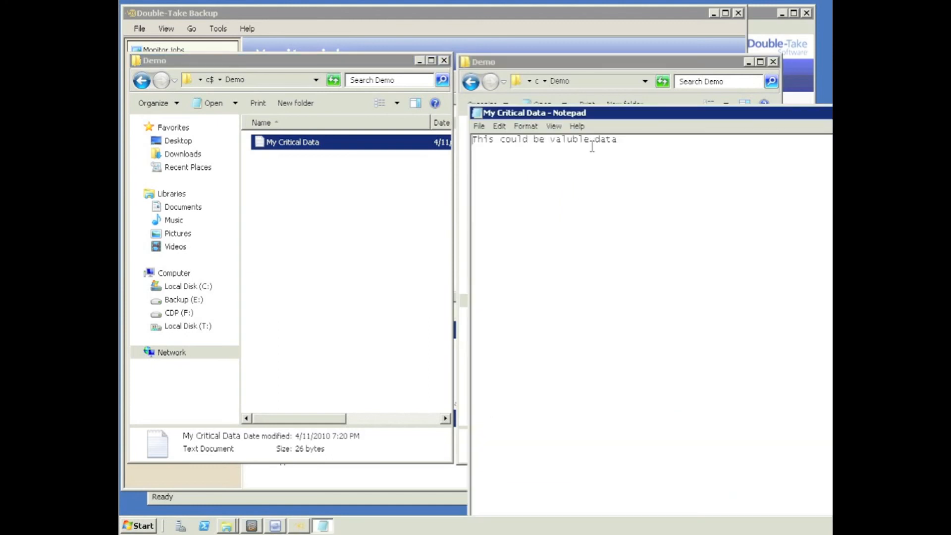
left_click(479, 127)
left_click(490, 224)
left_click(210, 80)
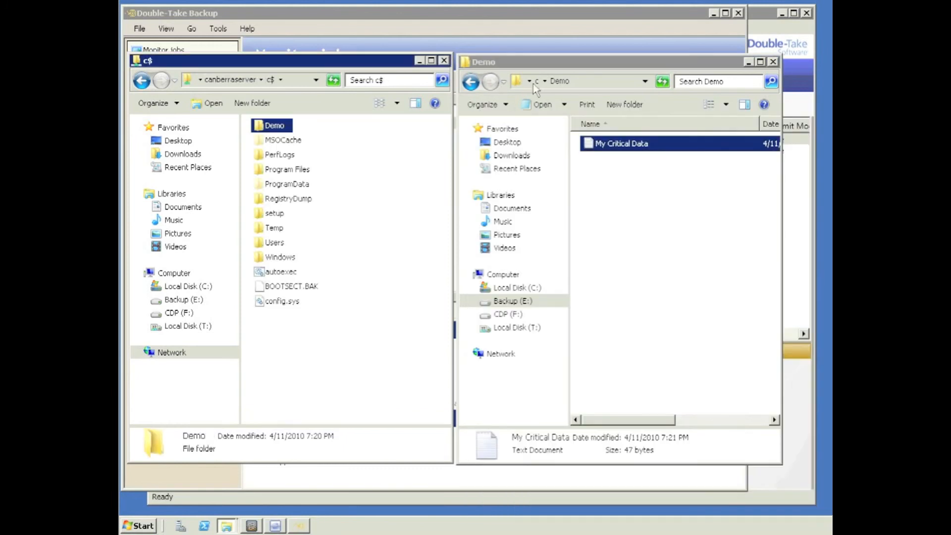
left_click(539, 82)
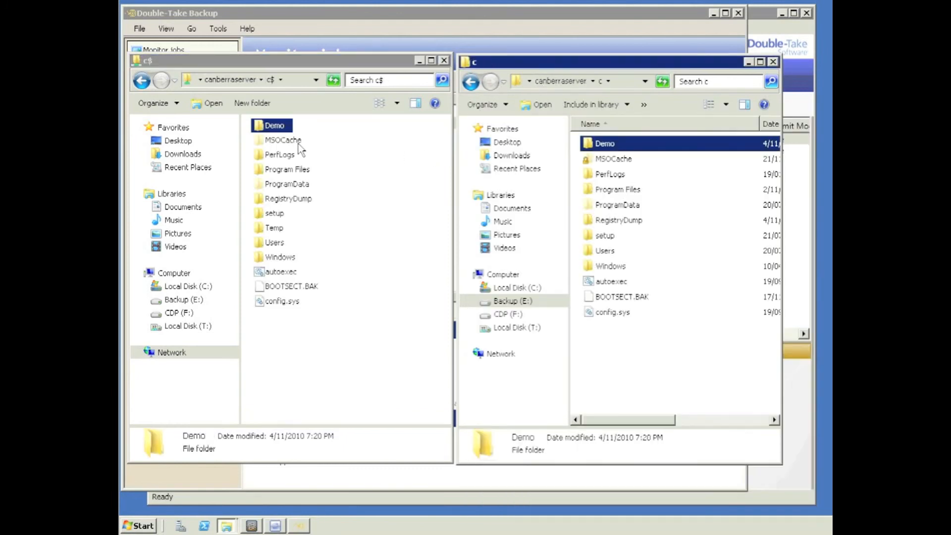
Step: Permanently delete the Demo folder from the live c$ share
right_click(276, 127)
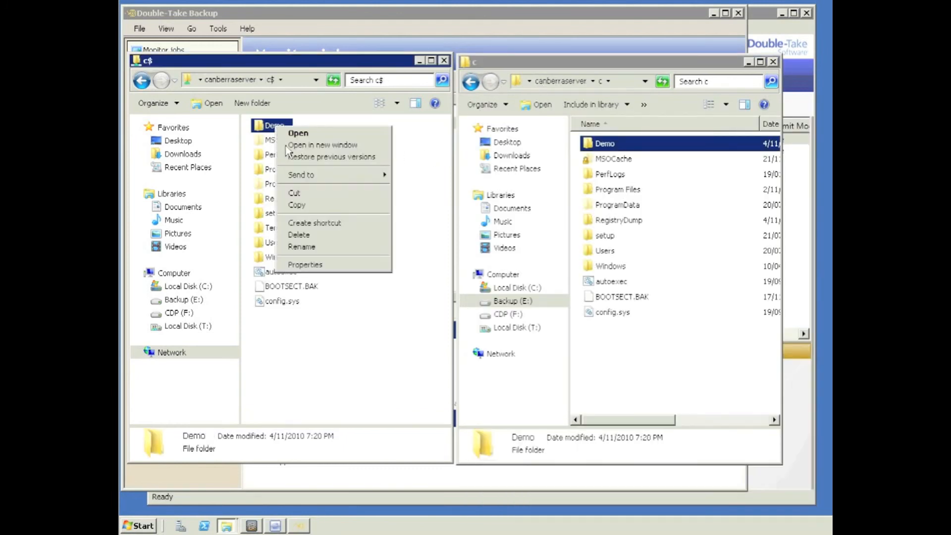
left_click(319, 235)
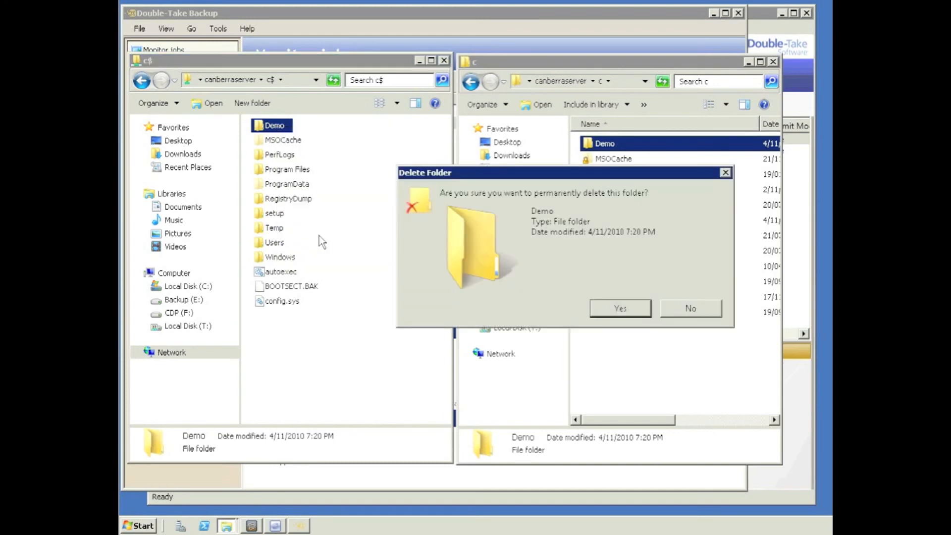
left_click(618, 310)
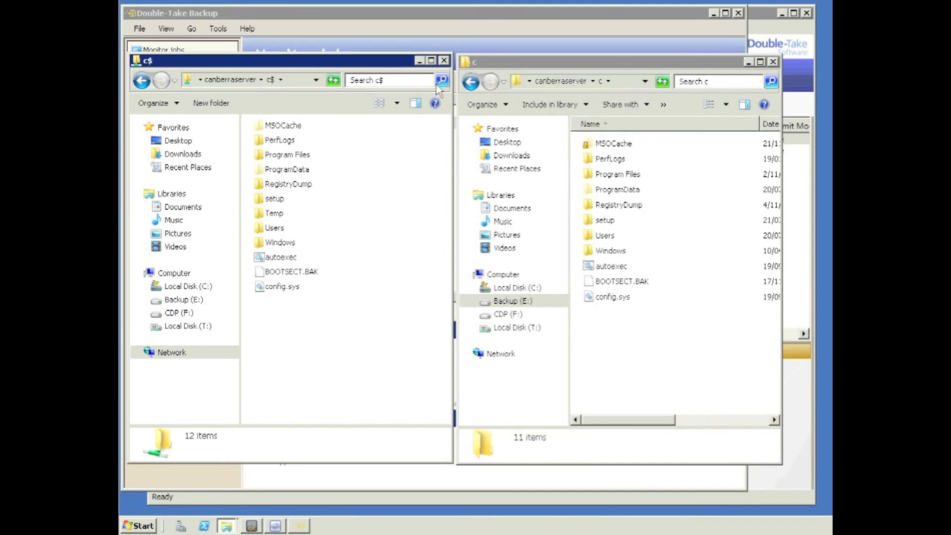
Step: Close the c$ and c Explorer windows to reveal the Monitor jobs view
left_click(444, 61)
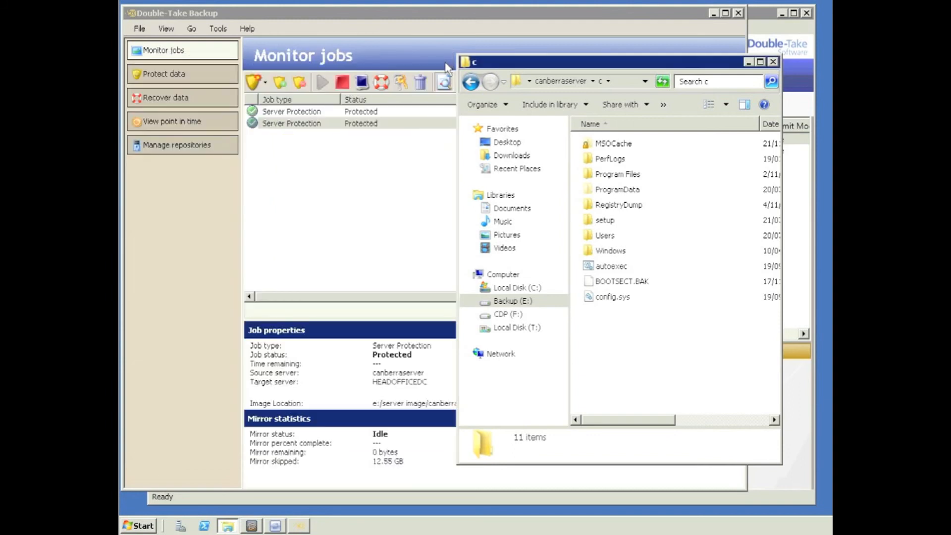
left_click(773, 62)
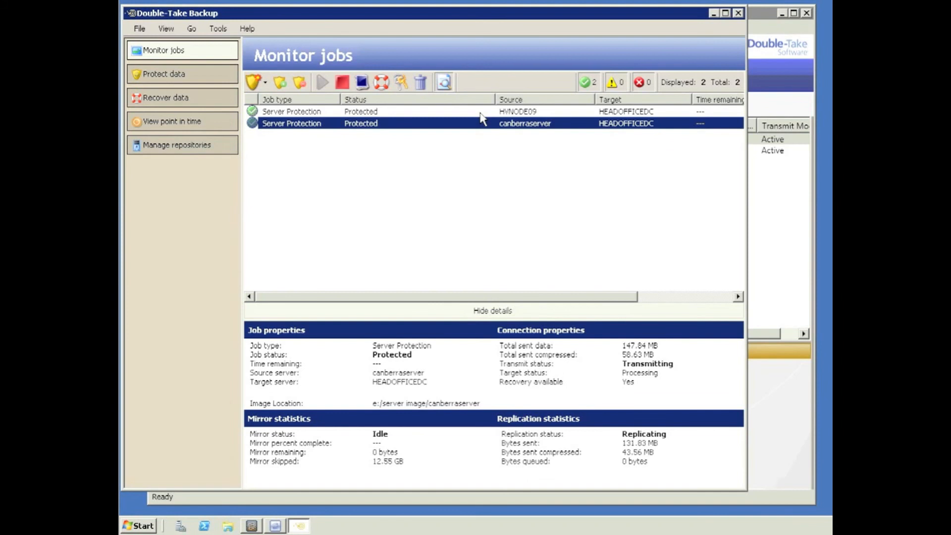
Step: Start View point in time and proceed with HEADOFFICEDC as the repository server
left_click(154, 124)
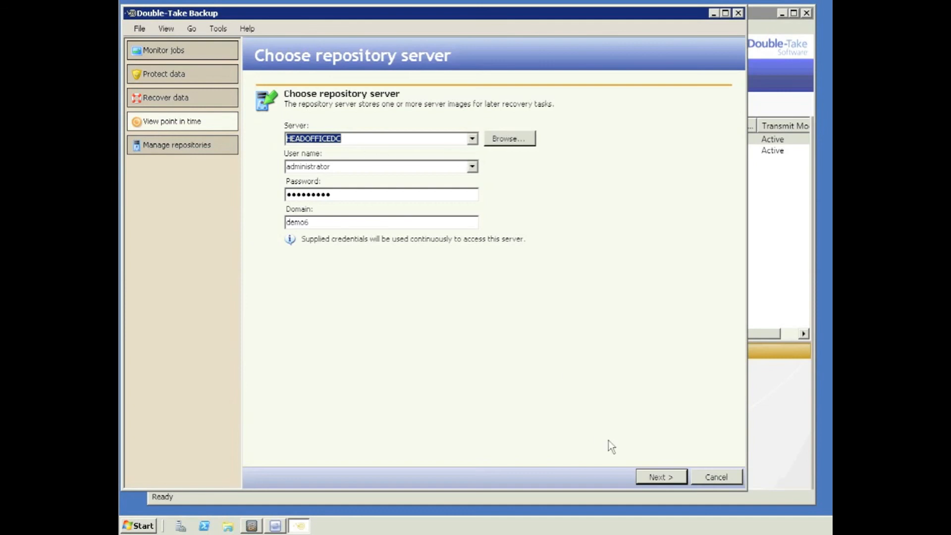
left_click(657, 476)
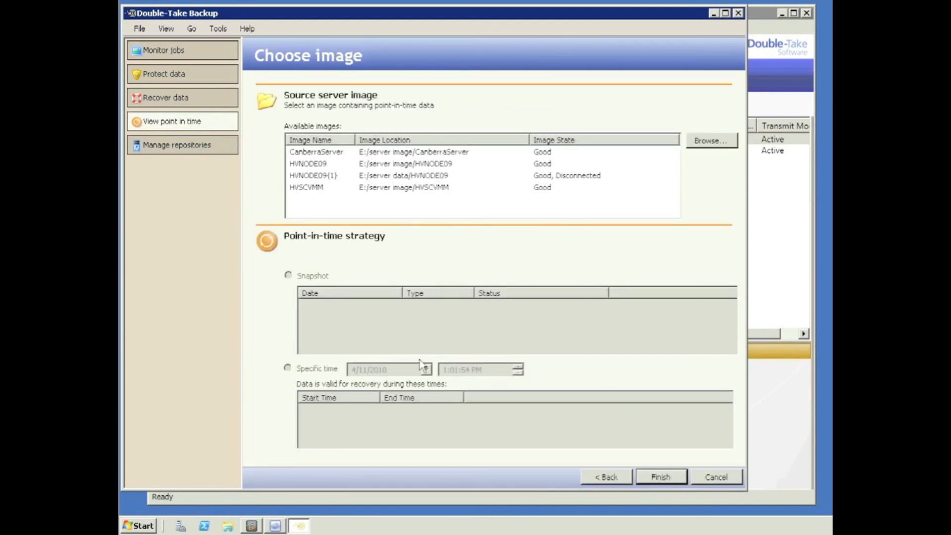
Step: Mount the CanberraServer image at specific time 7:58:30 PM, from the 7:17:31–8:03:01 PM range
left_click(330, 153)
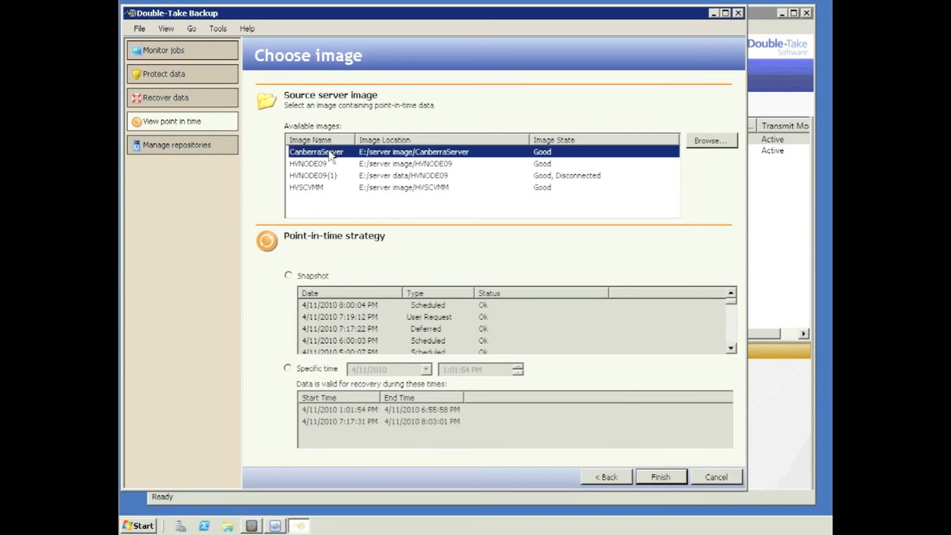
left_click(288, 275)
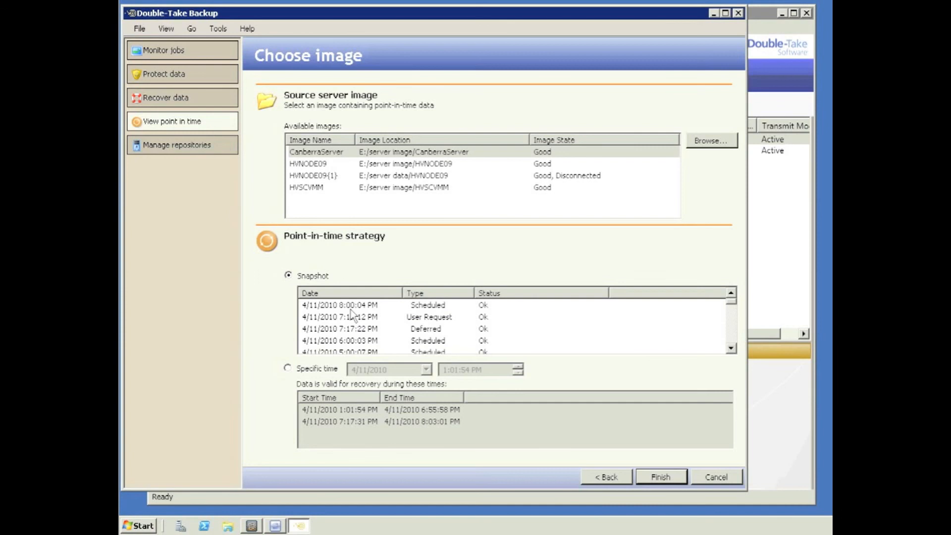
left_click(288, 368)
left_click(349, 422)
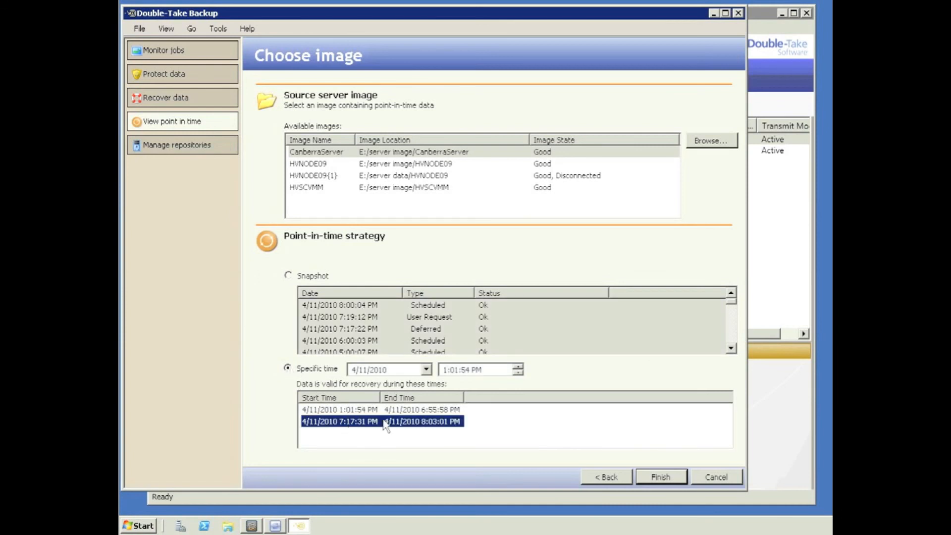
left_click(445, 370)
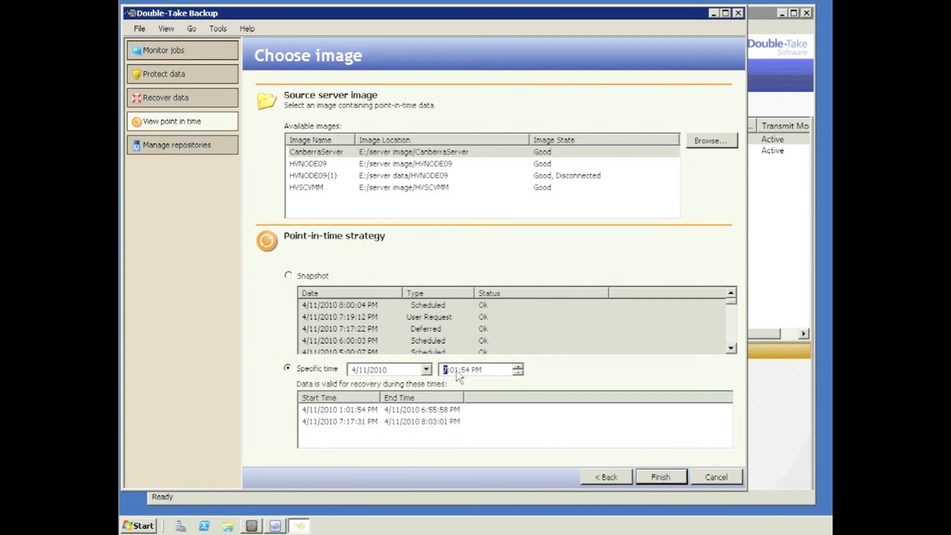
type("7")
left_click(454, 371)
type("58")
left_click(467, 371)
type("00")
type("30")
left_click(661, 478)
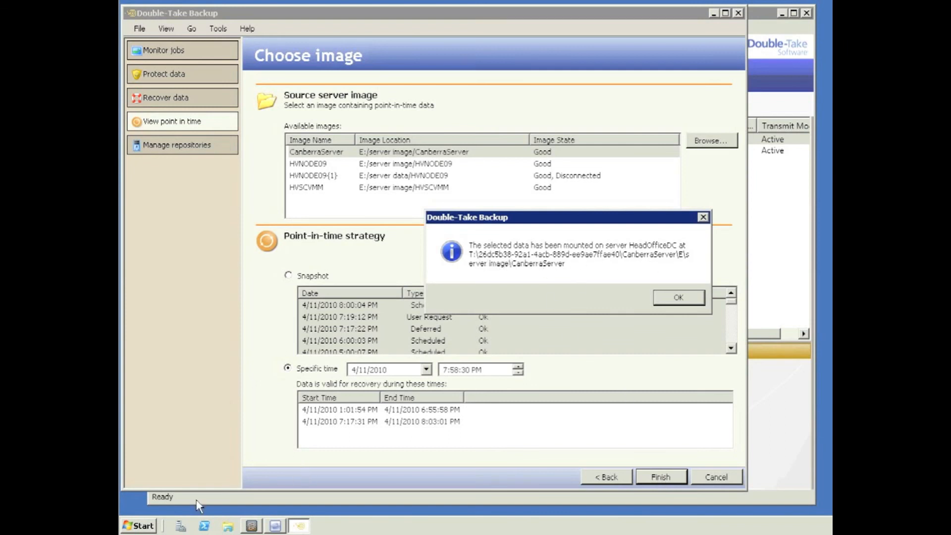
Step: Open the T: drive mount path ending in CANBERRASERVER\ via the Run dialog
left_click(145, 526)
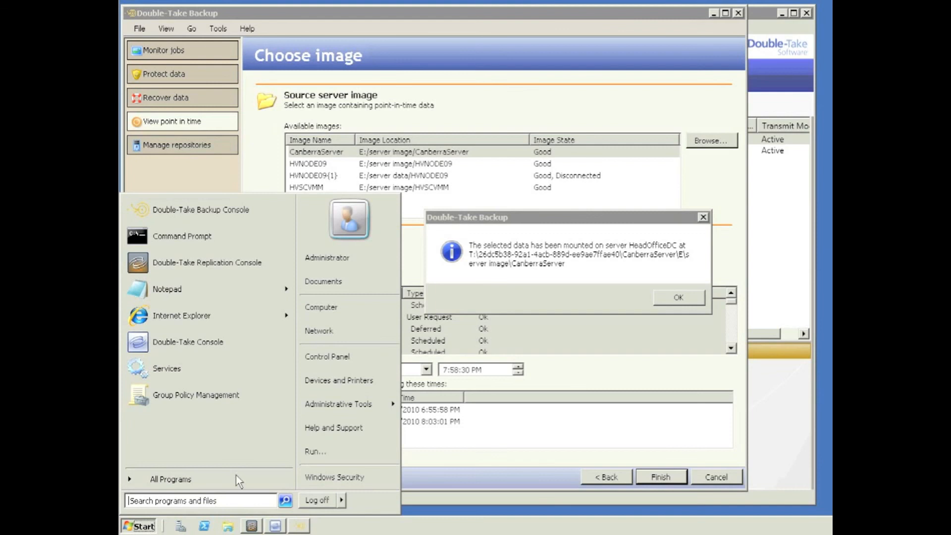
left_click(318, 451)
type("t:\\")
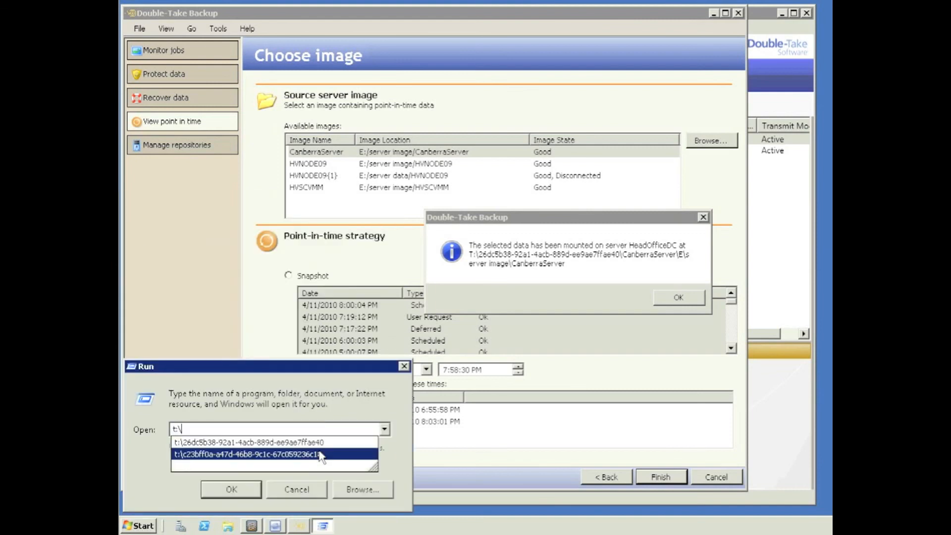
type("2")
key("Down")
type("\\")
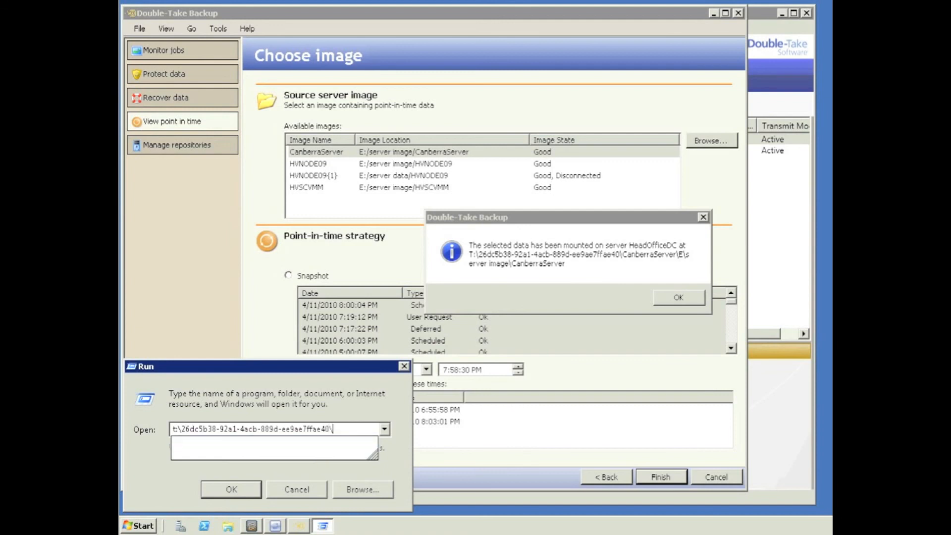
type("ca")
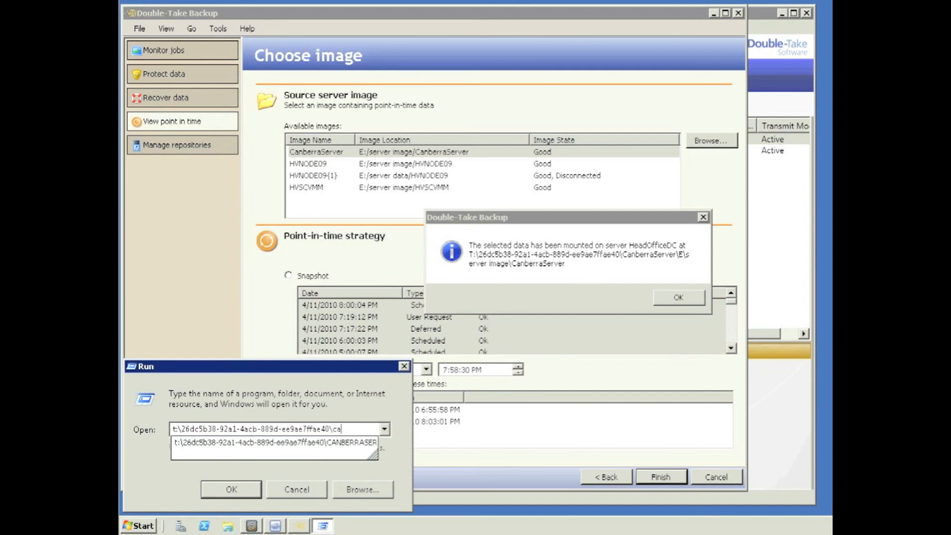
key("Down")
type("\\")
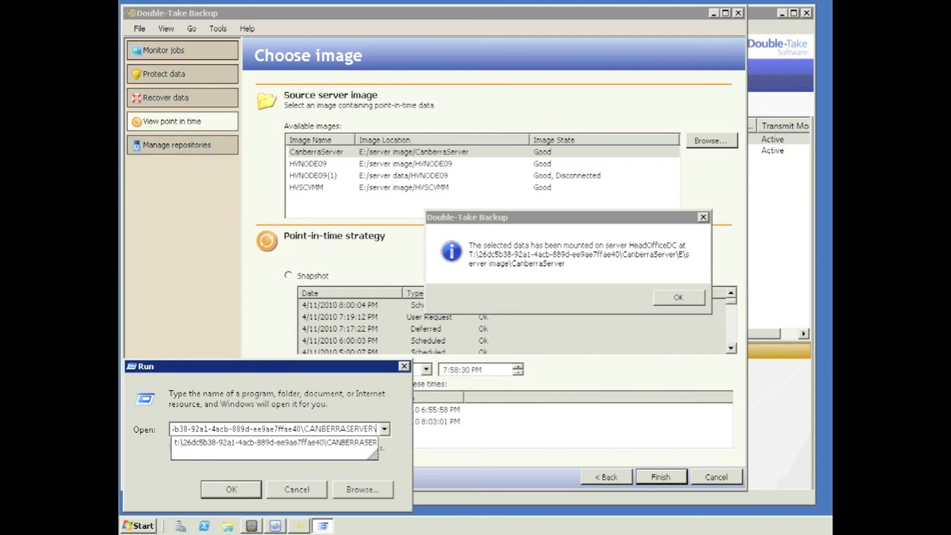
key("Return")
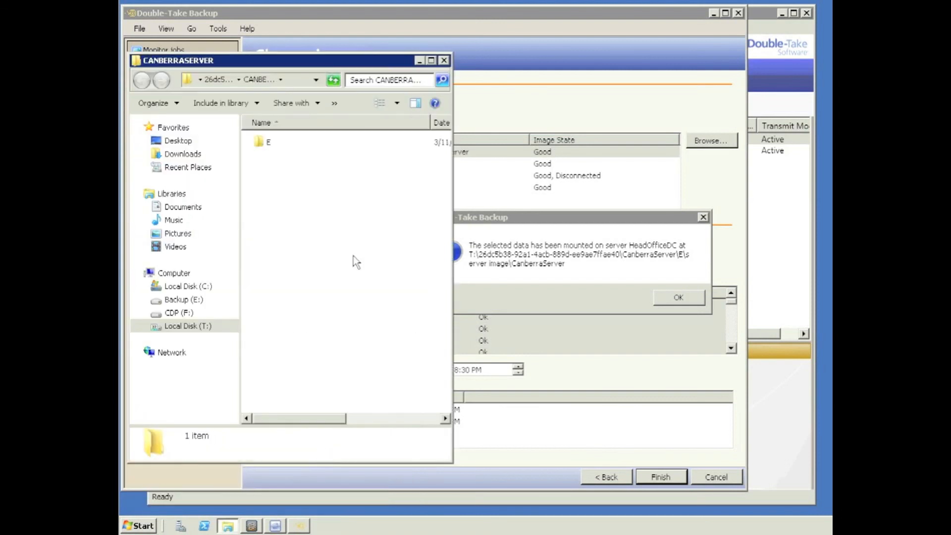
Step: Browse the mounted image to E > server image > canberraserver > C > Support
double_click(264, 143)
double_click(264, 143)
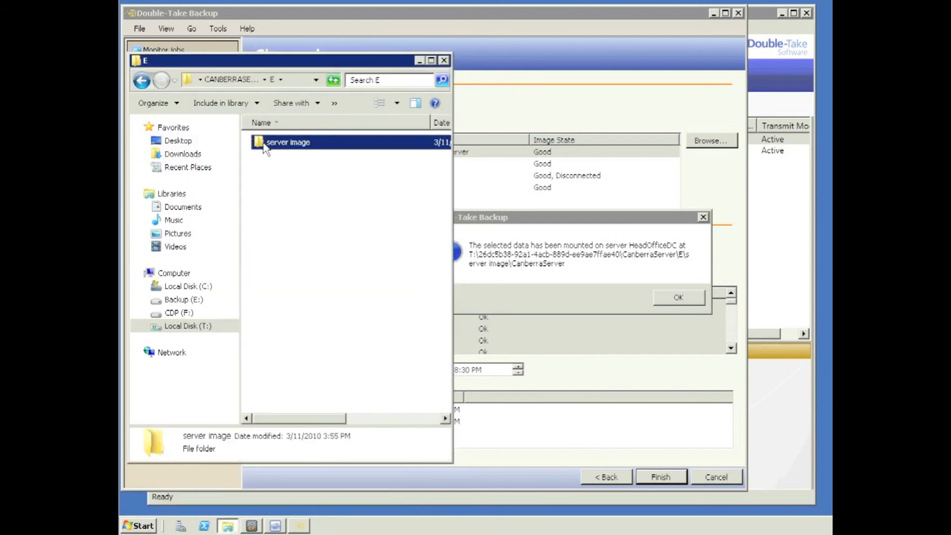
left_click(264, 143)
double_click(263, 143)
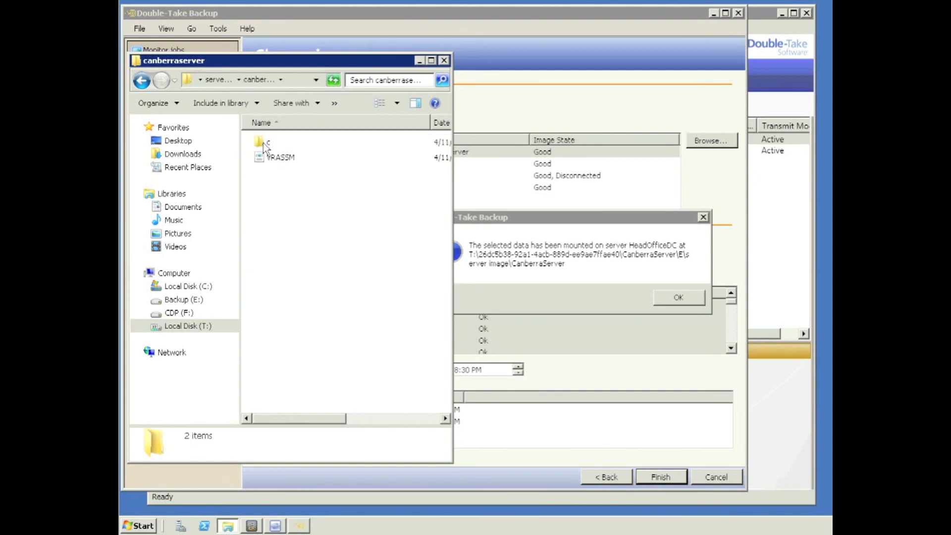
left_click(263, 143)
double_click(263, 143)
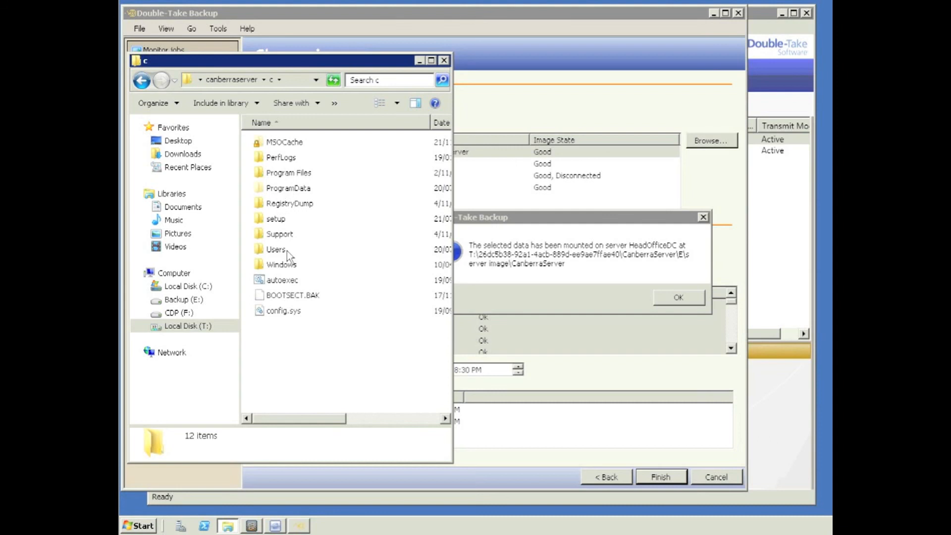
double_click(282, 235)
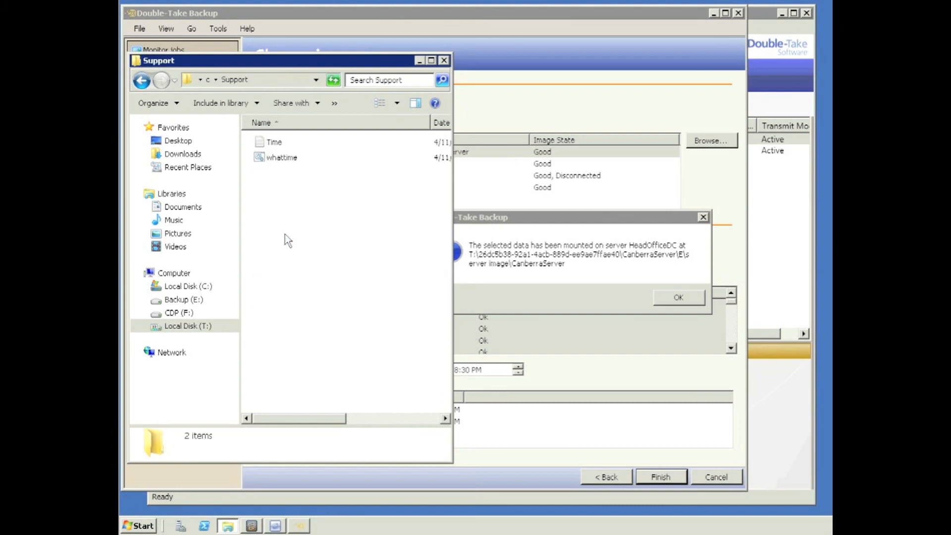
Step: Open the Time log in Notepad and highlight the latest logged time, 07:57 PM
left_click(267, 142)
double_click(270, 143)
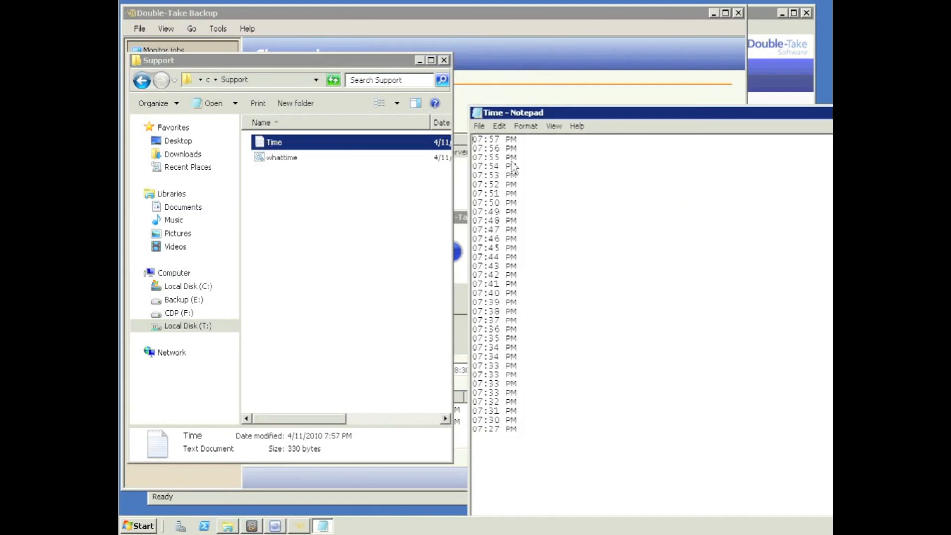
left_click_drag(473, 139, 517, 140)
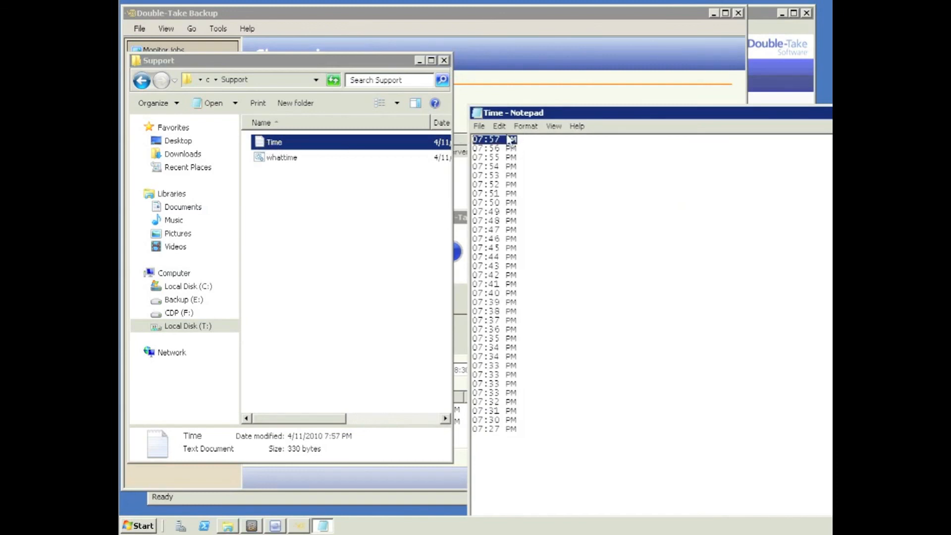
Step: Close Notepad, the Support folder window and the mount confirmation message
double_click(478, 113)
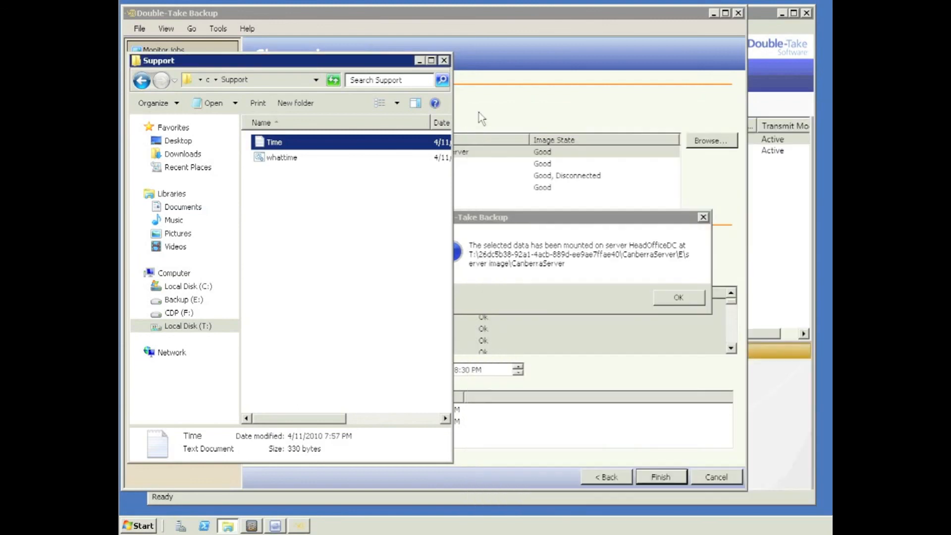
left_click(444, 60)
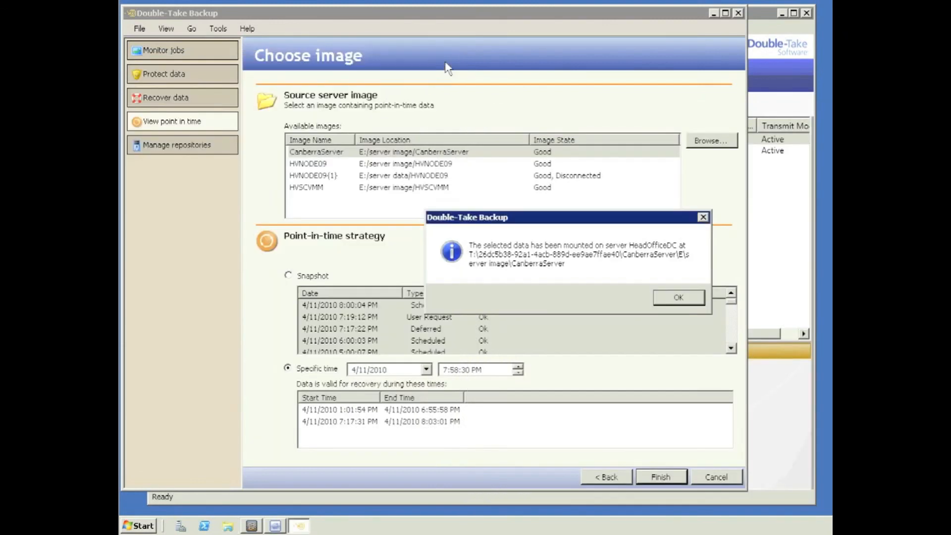
left_click(678, 299)
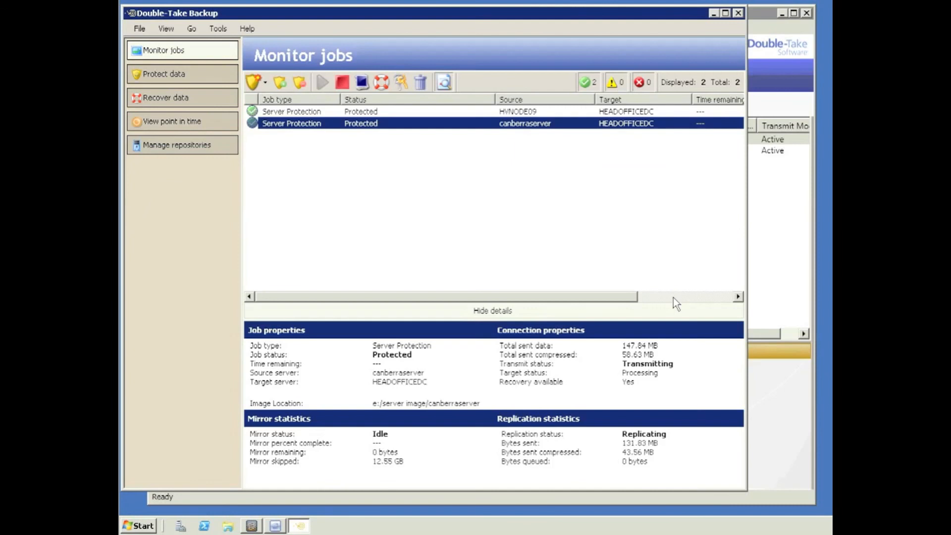